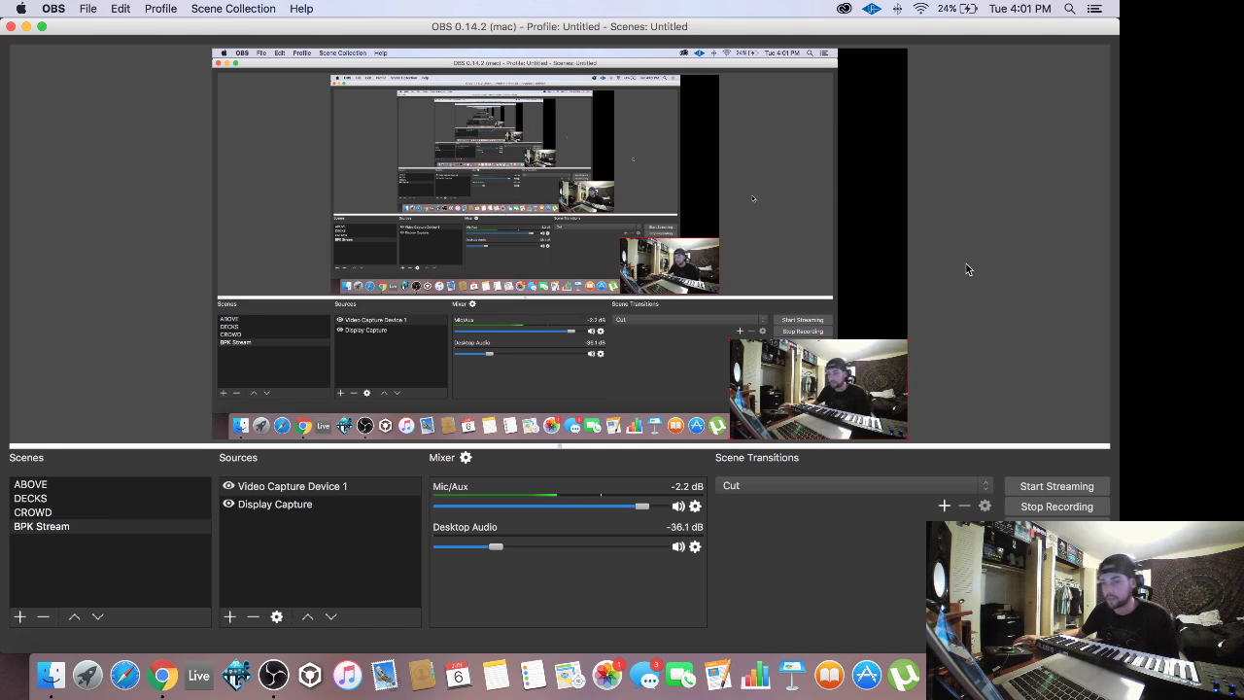
click(26, 26)
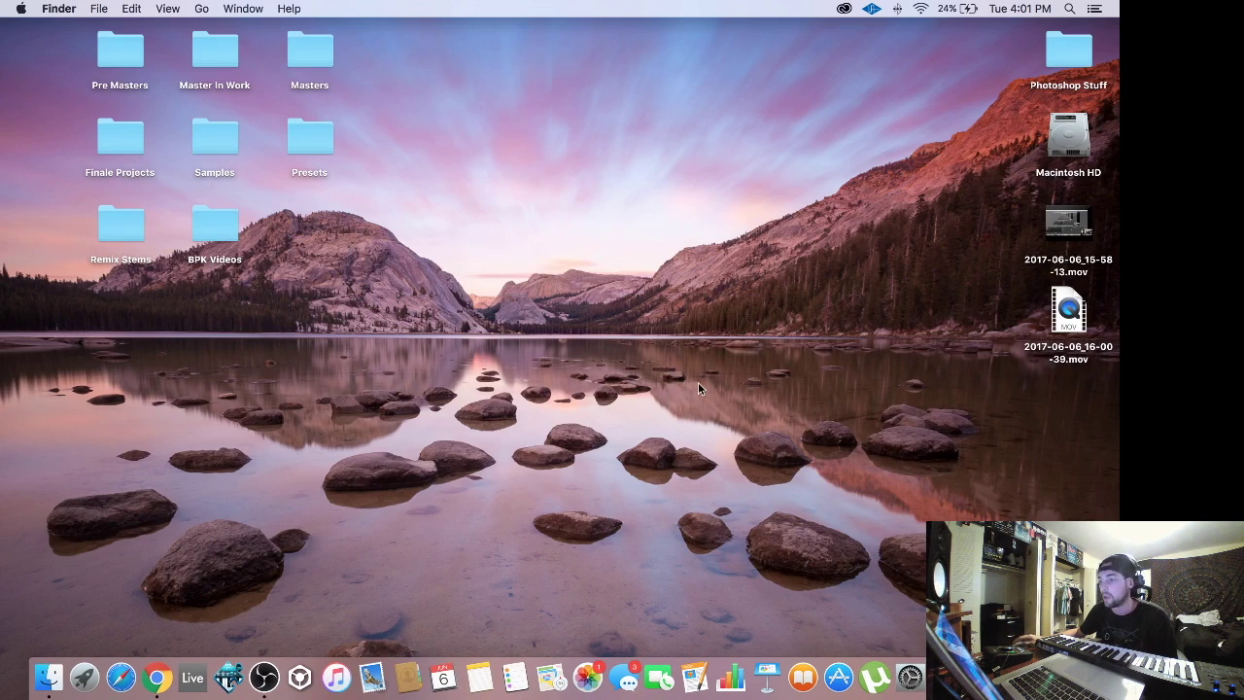
click(265, 676)
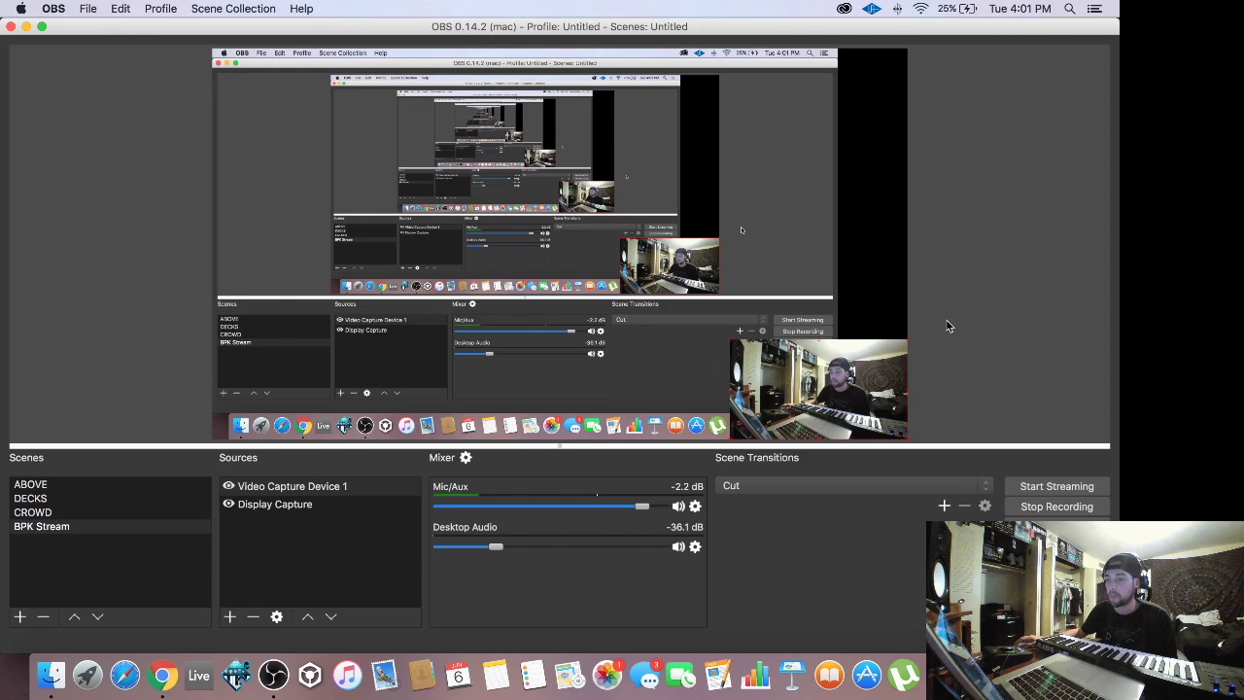
Step: Switch to Chrome, search the web for "open broadcaster software" in a new tab and open the obsproject.com home page
click(162, 675)
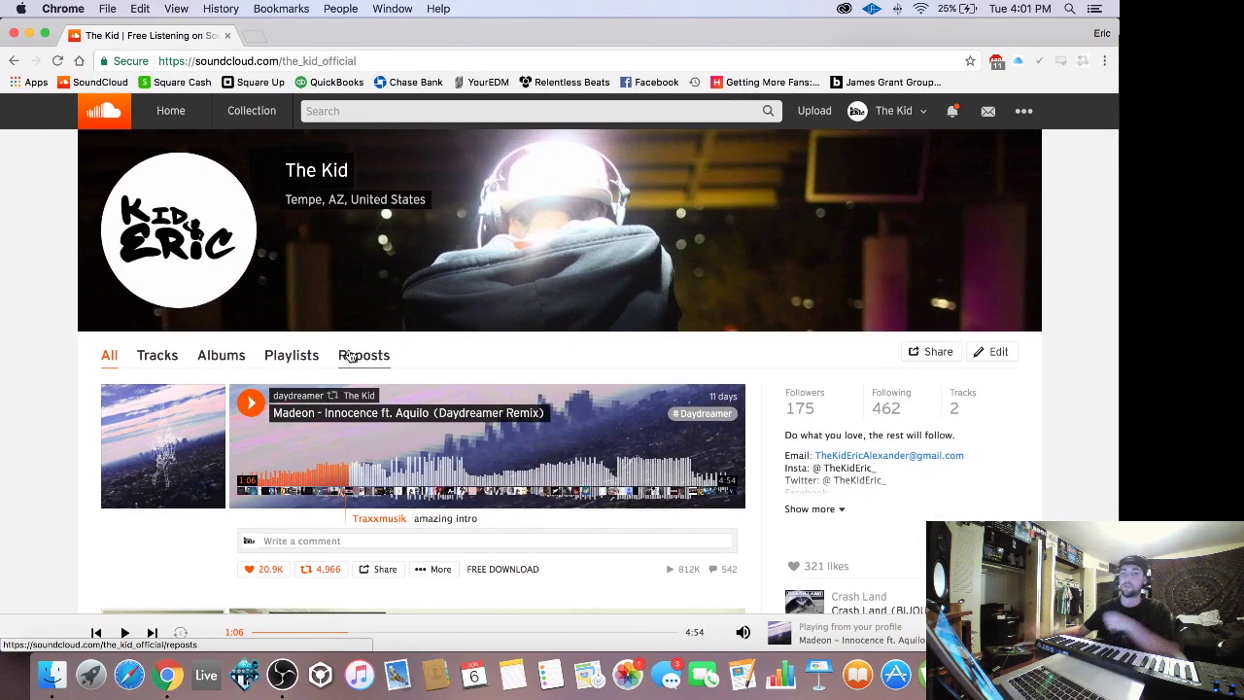
click(253, 37)
text(open broad)
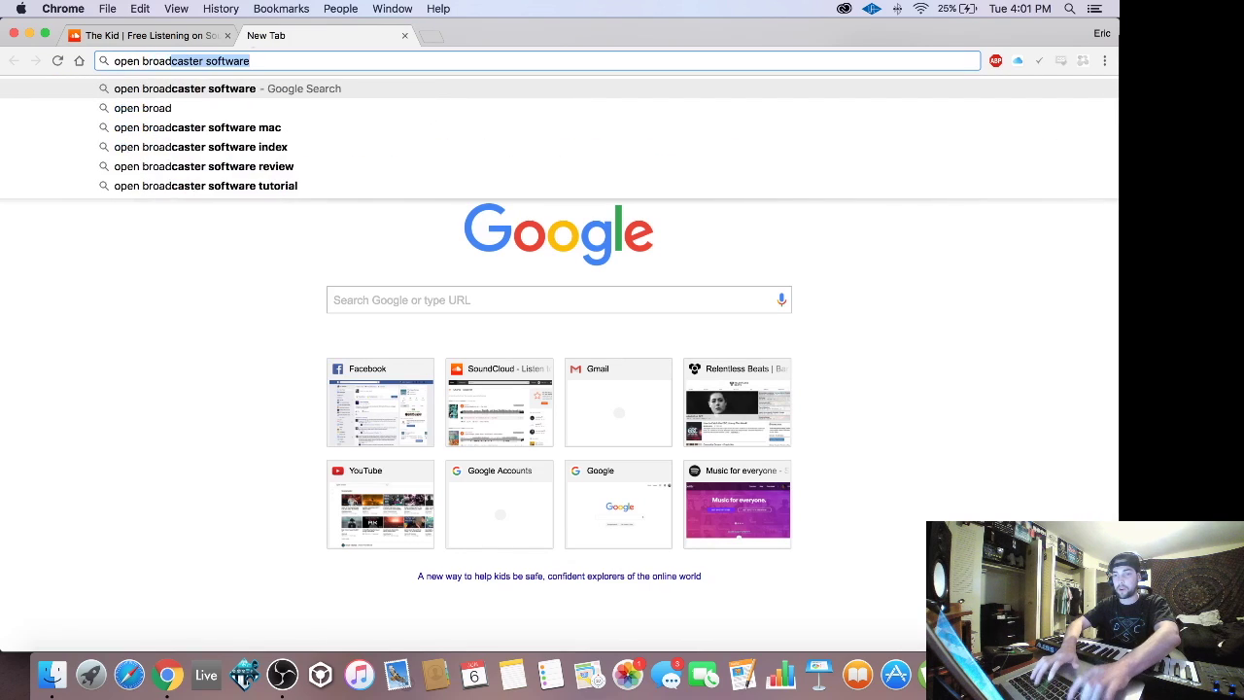
key(Return)
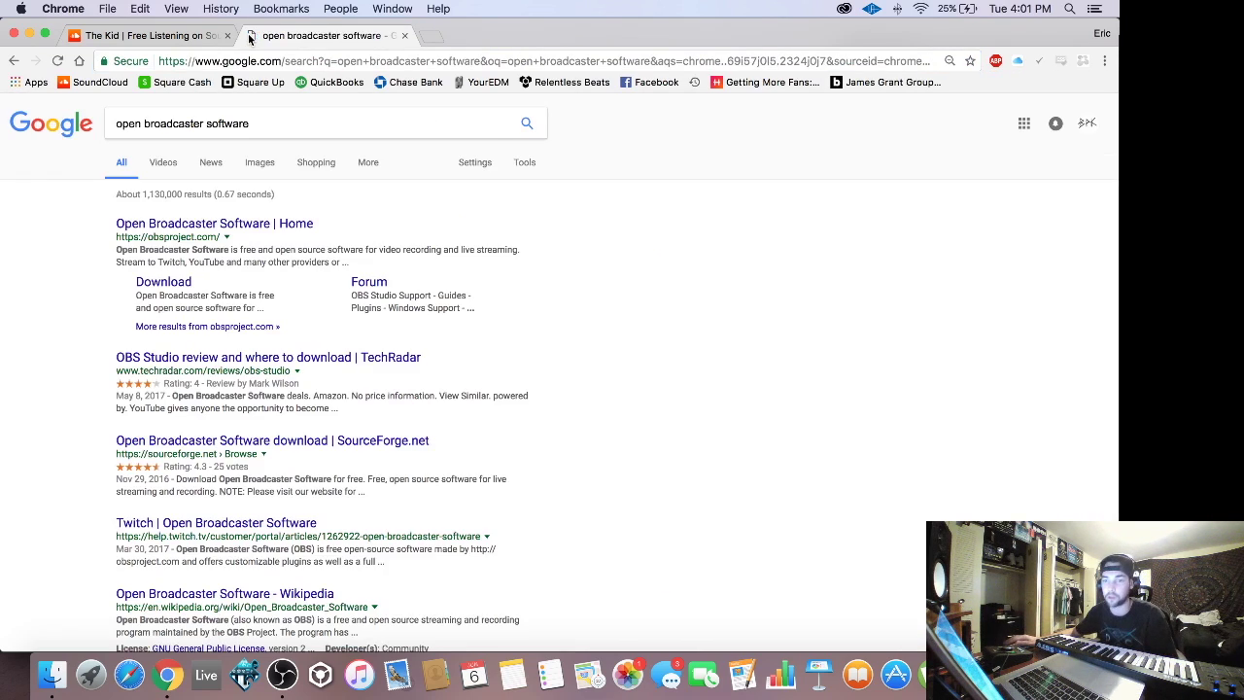
click(189, 224)
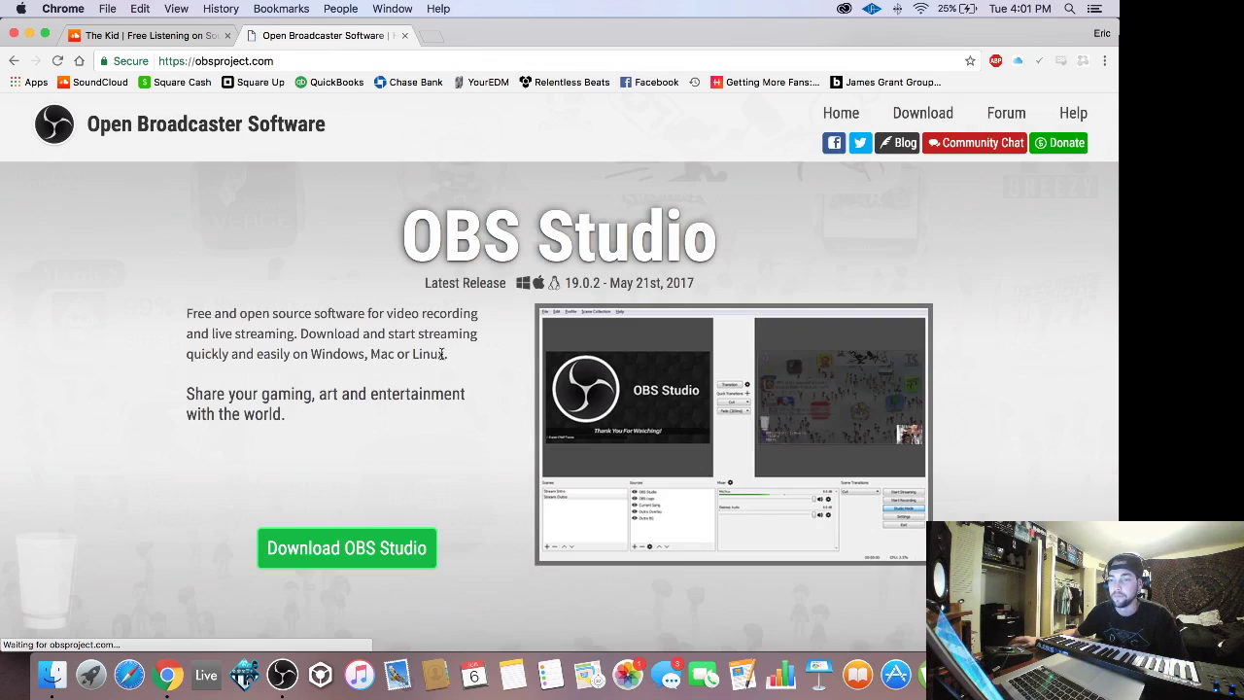
scroll(443, 462, down, 1)
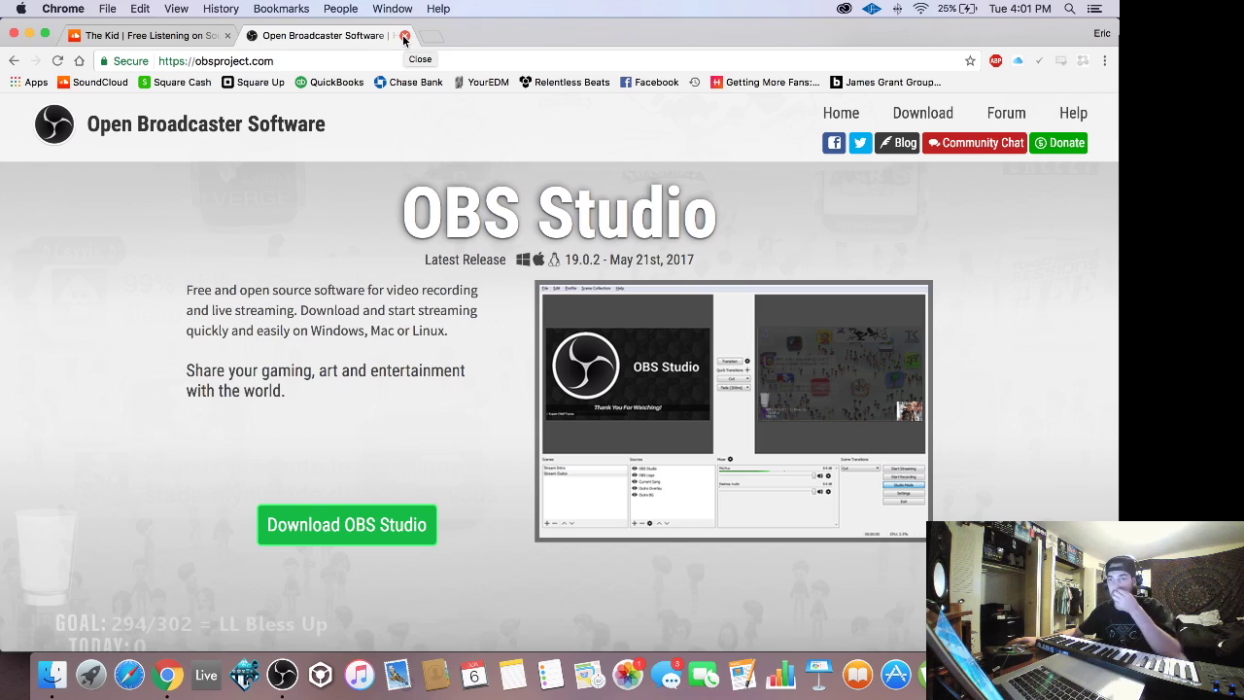
Step: Search the web for "soundflower" in another new tab
click(434, 36)
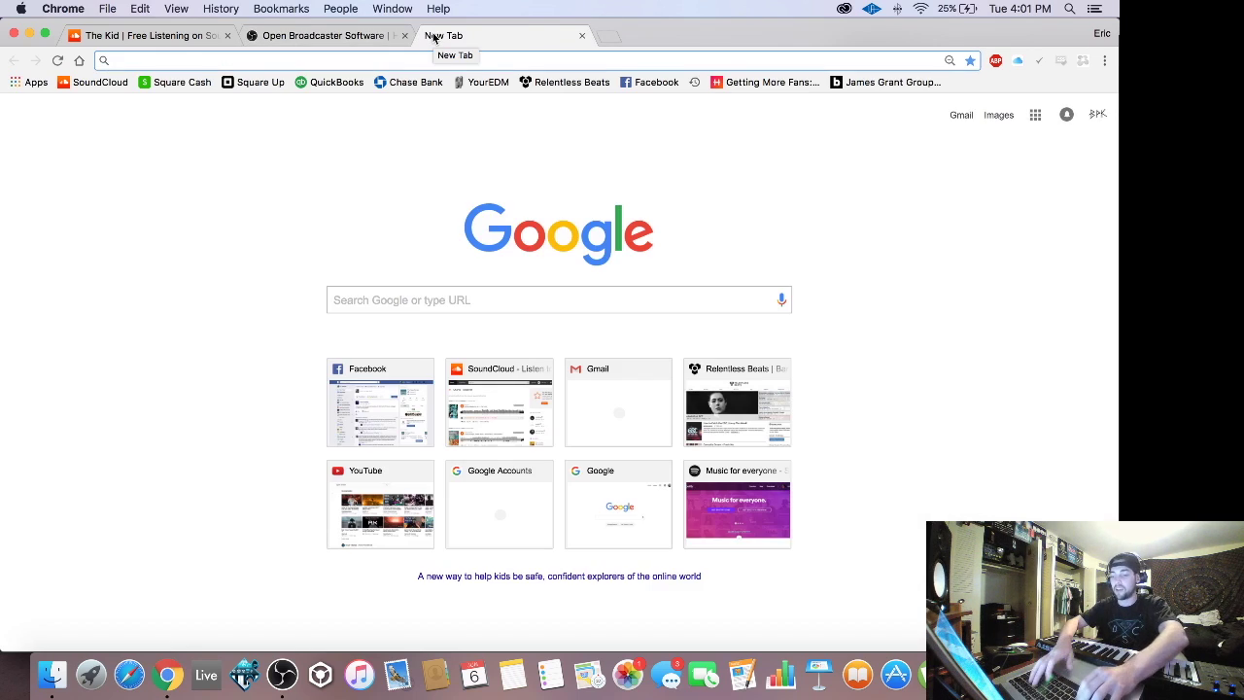
text(soundflowe)
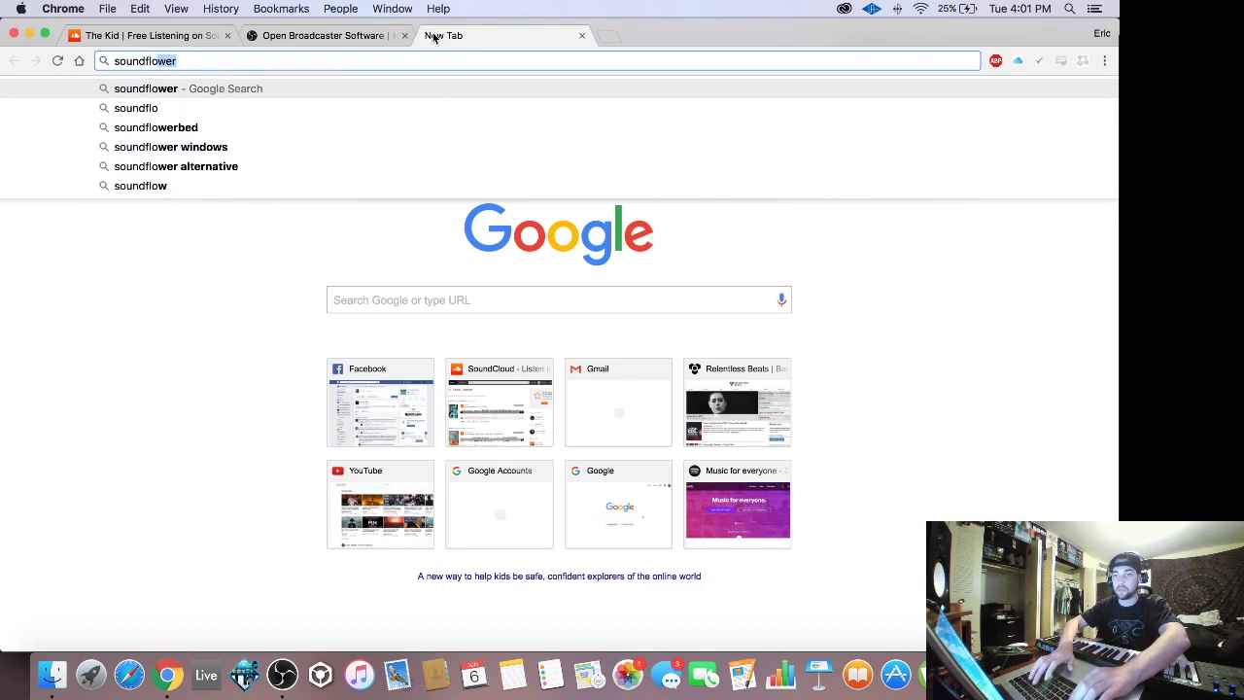
text(r)
key(Return)
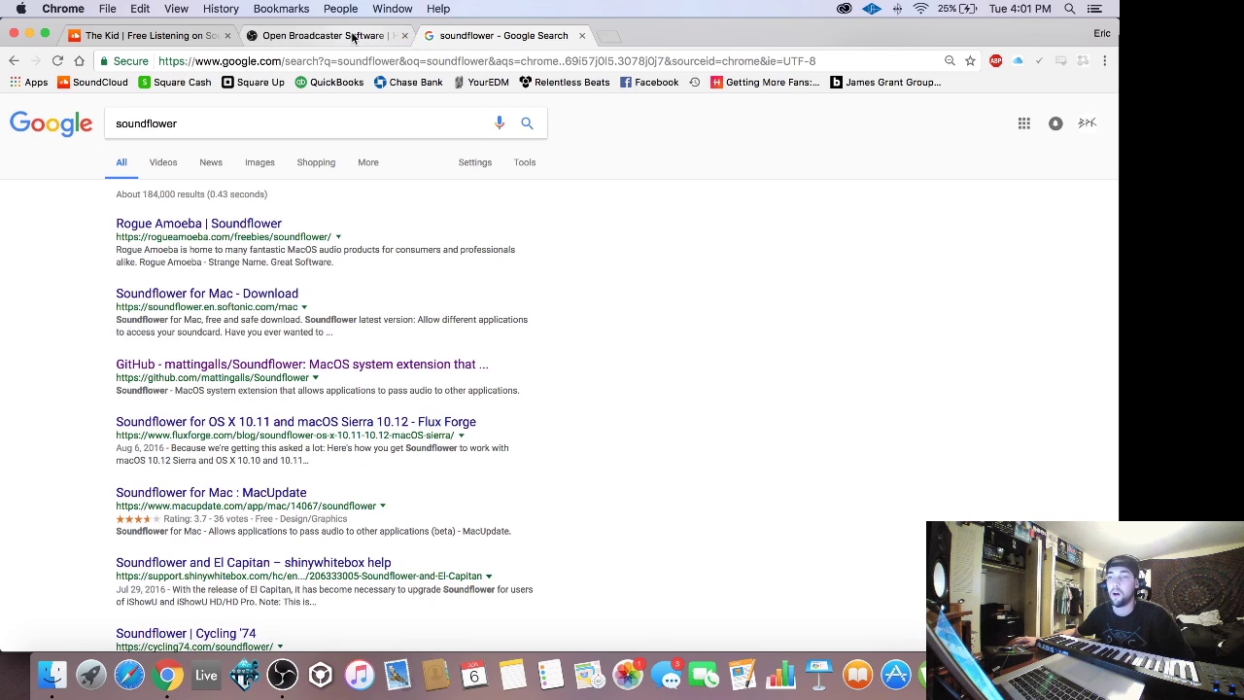
click(256, 123)
click(333, 38)
click(479, 43)
click(347, 42)
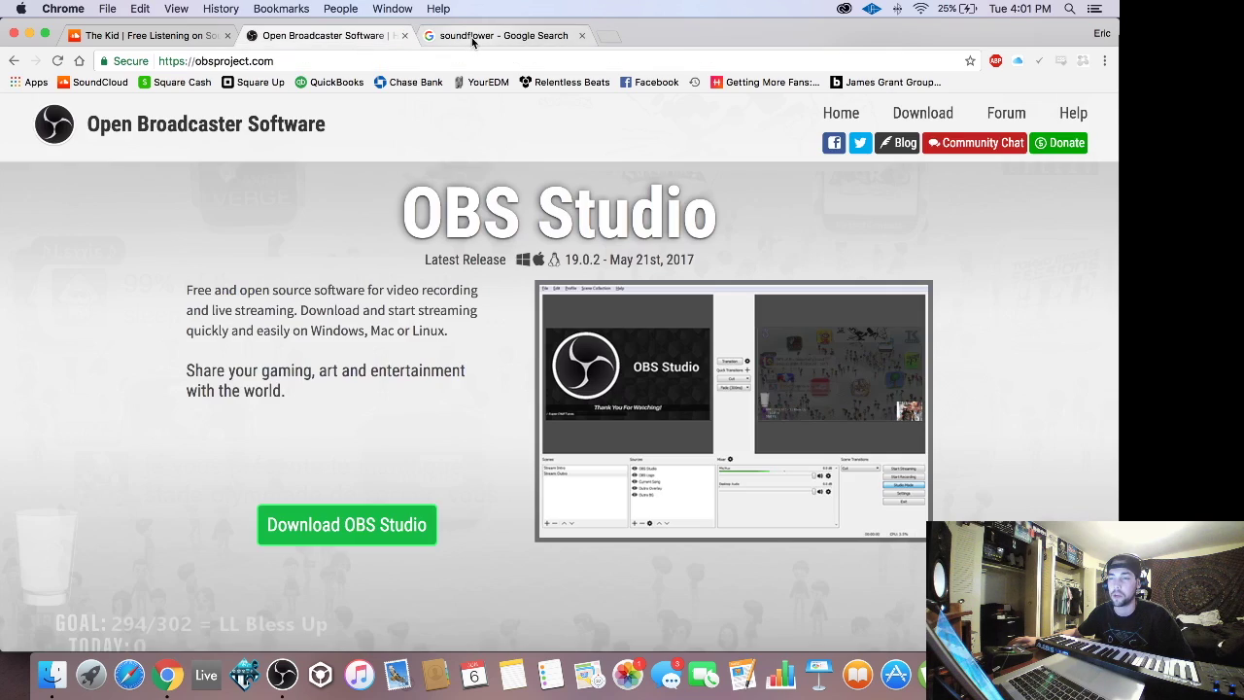
click(469, 44)
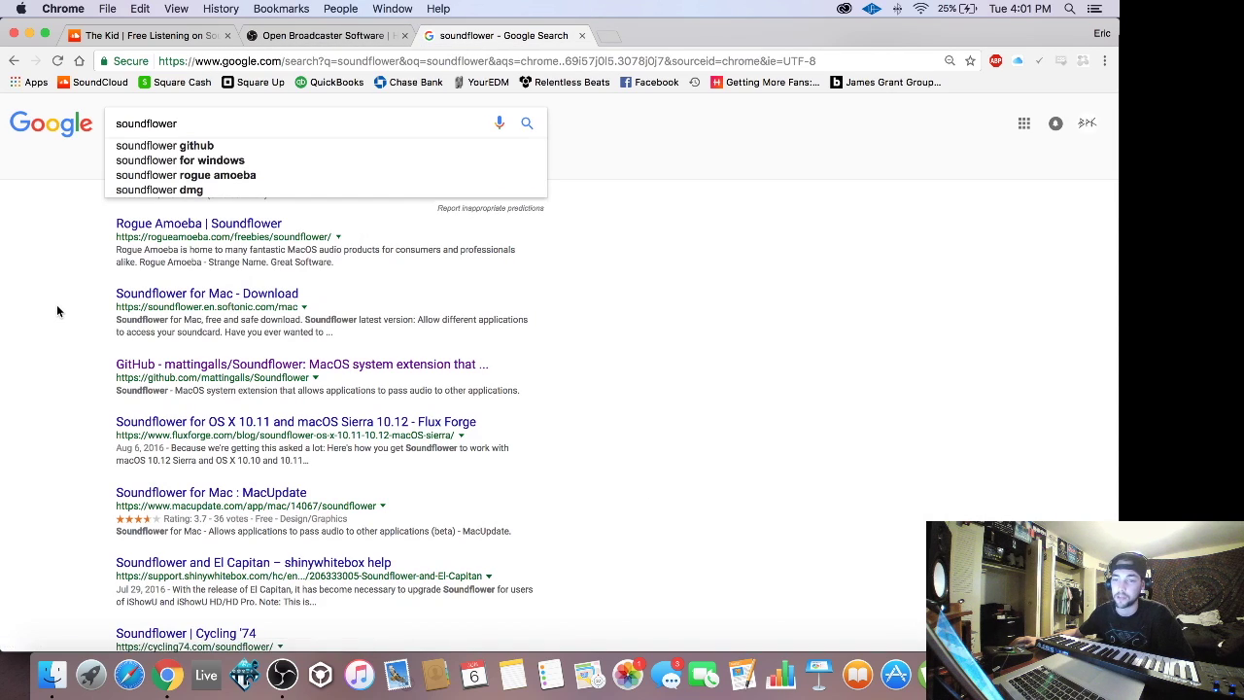
Step: Open the Softonic download page for Soundflower for Mac from the search results and look over its details
click(178, 301)
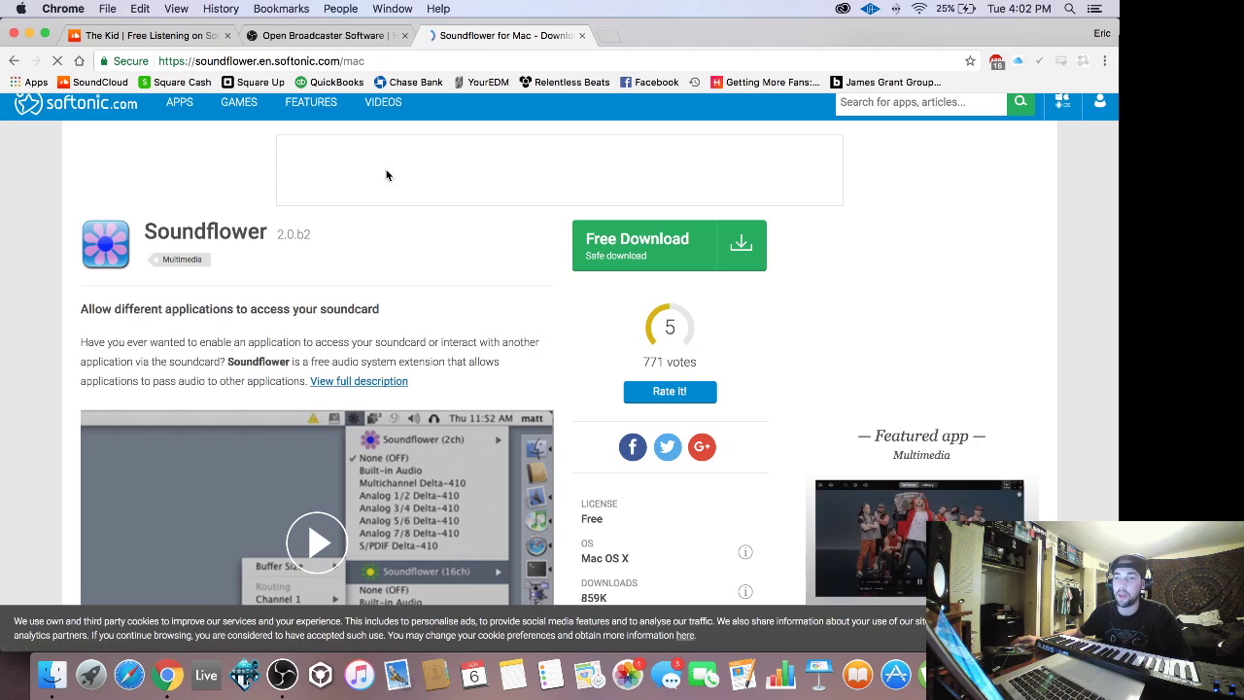
click(14, 61)
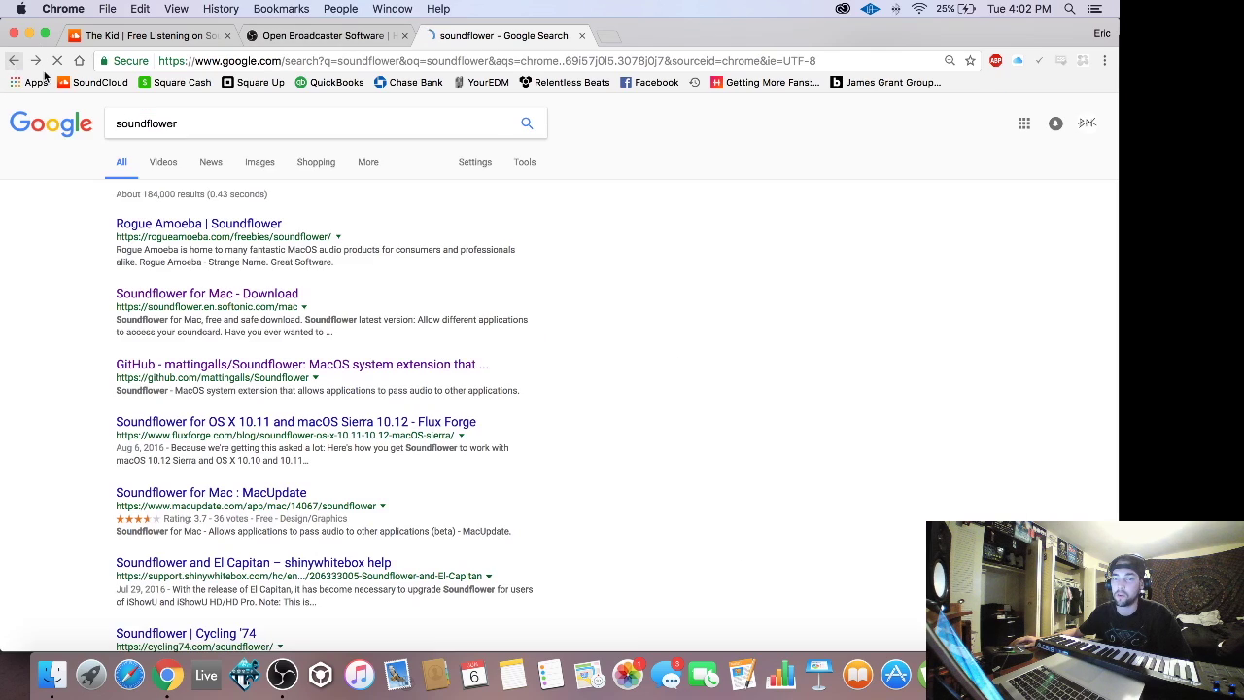
click(195, 304)
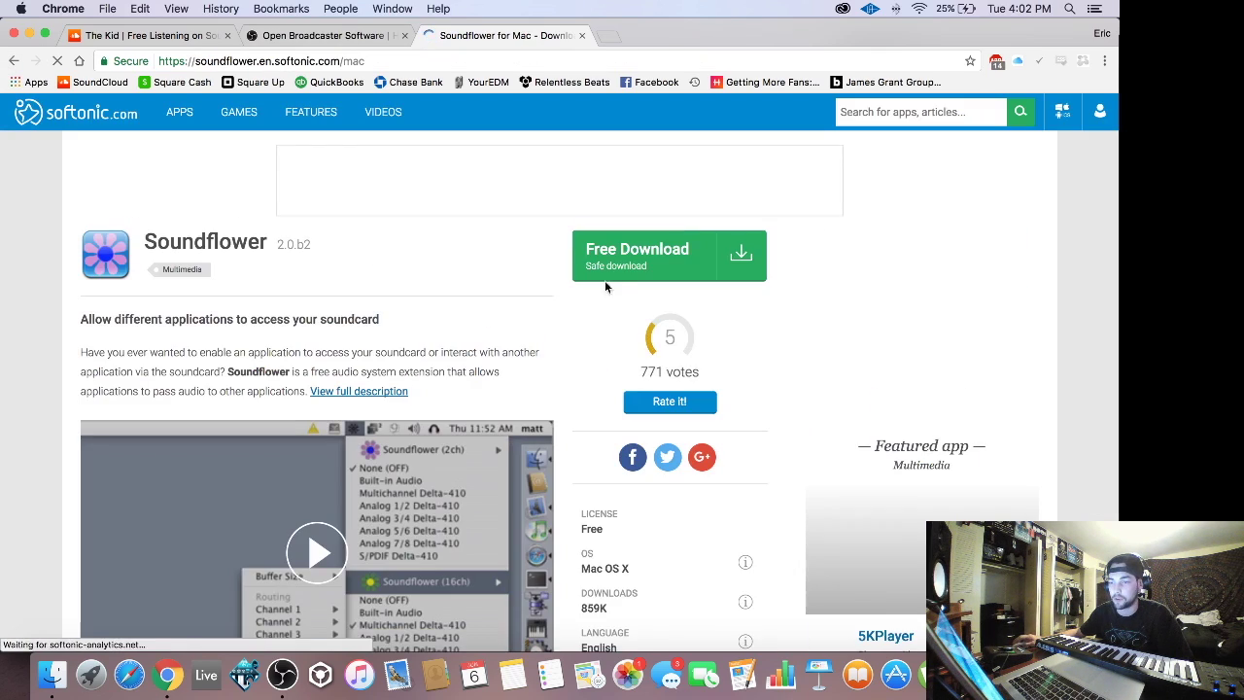
scroll(427, 350, down, 2)
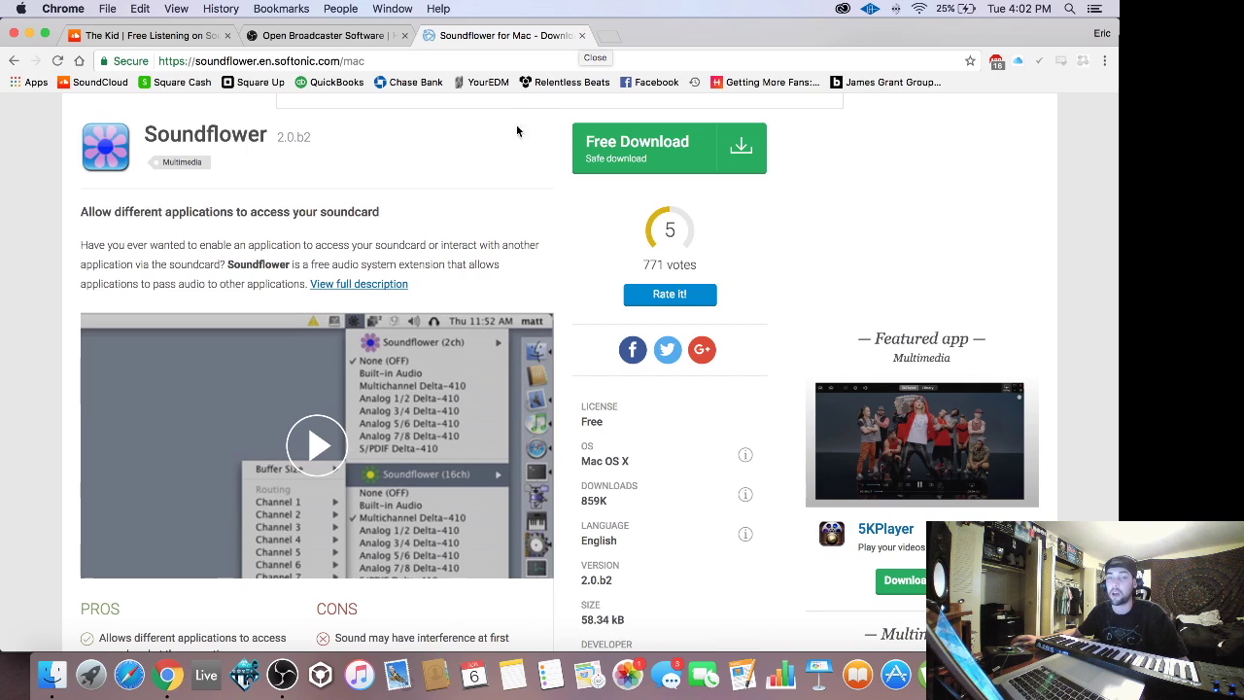
Step: Close the Soundflower, OBS and SoundCloud browser tabs and minimize the OBS window to reveal the desktop
click(581, 35)
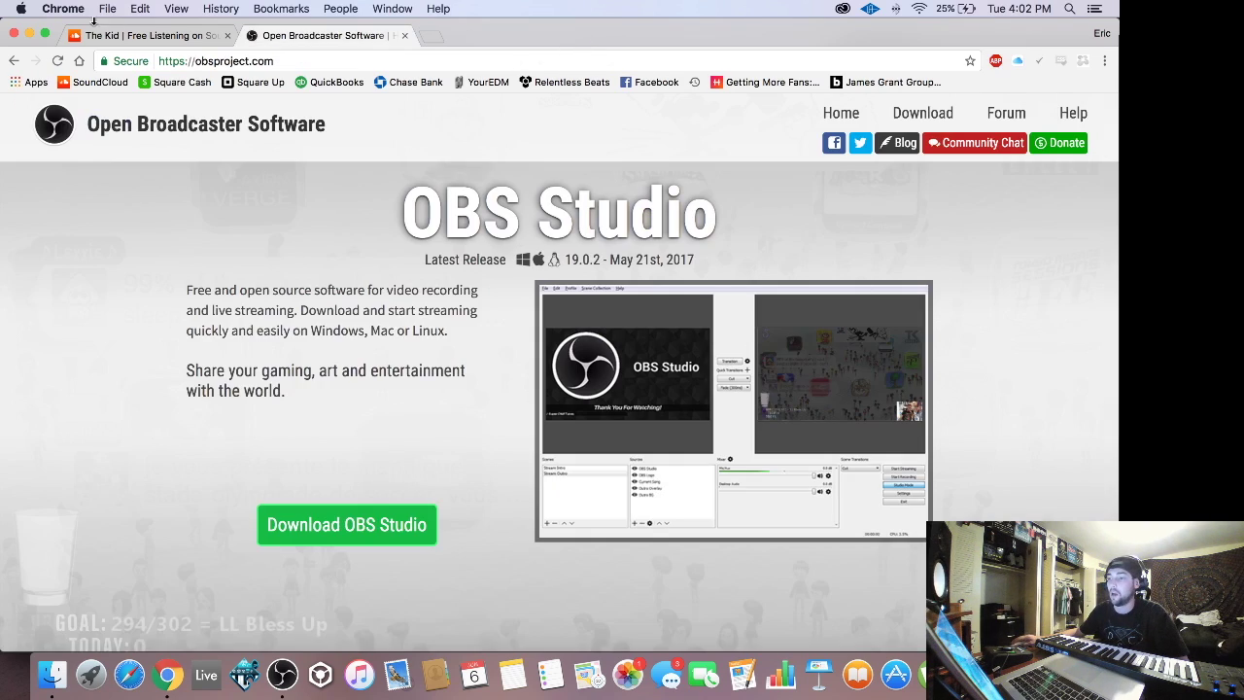
click(404, 36)
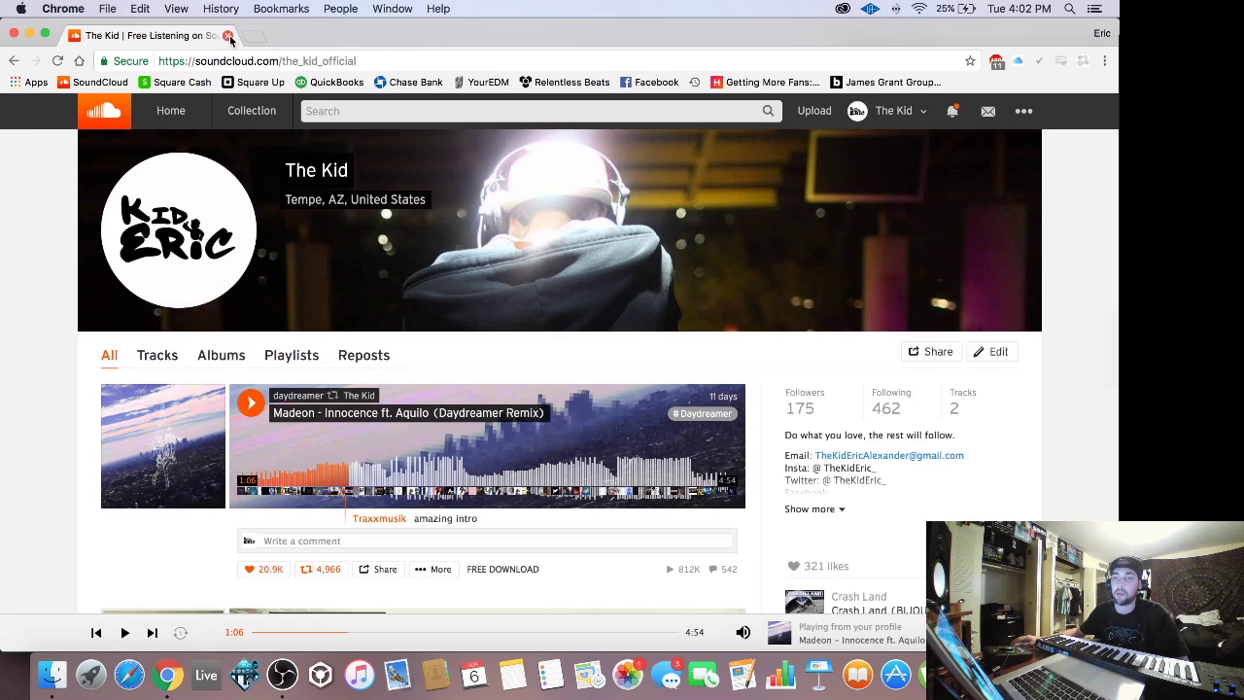
click(228, 36)
click(27, 26)
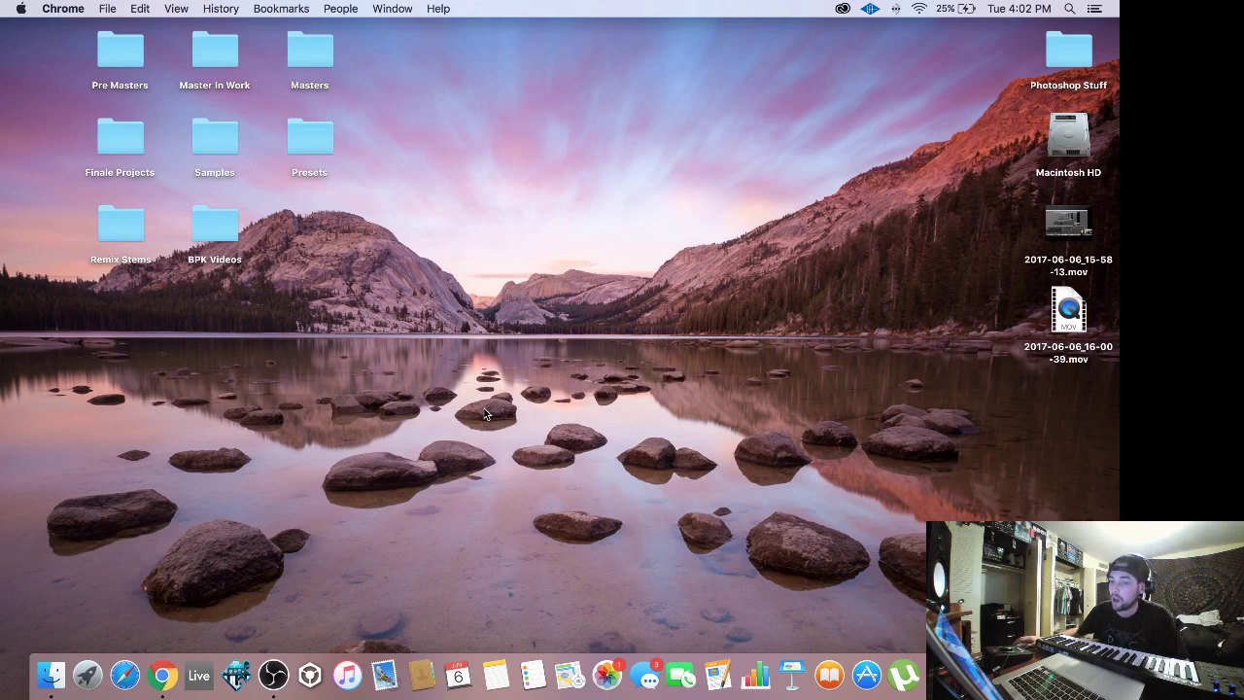
click(722, 259)
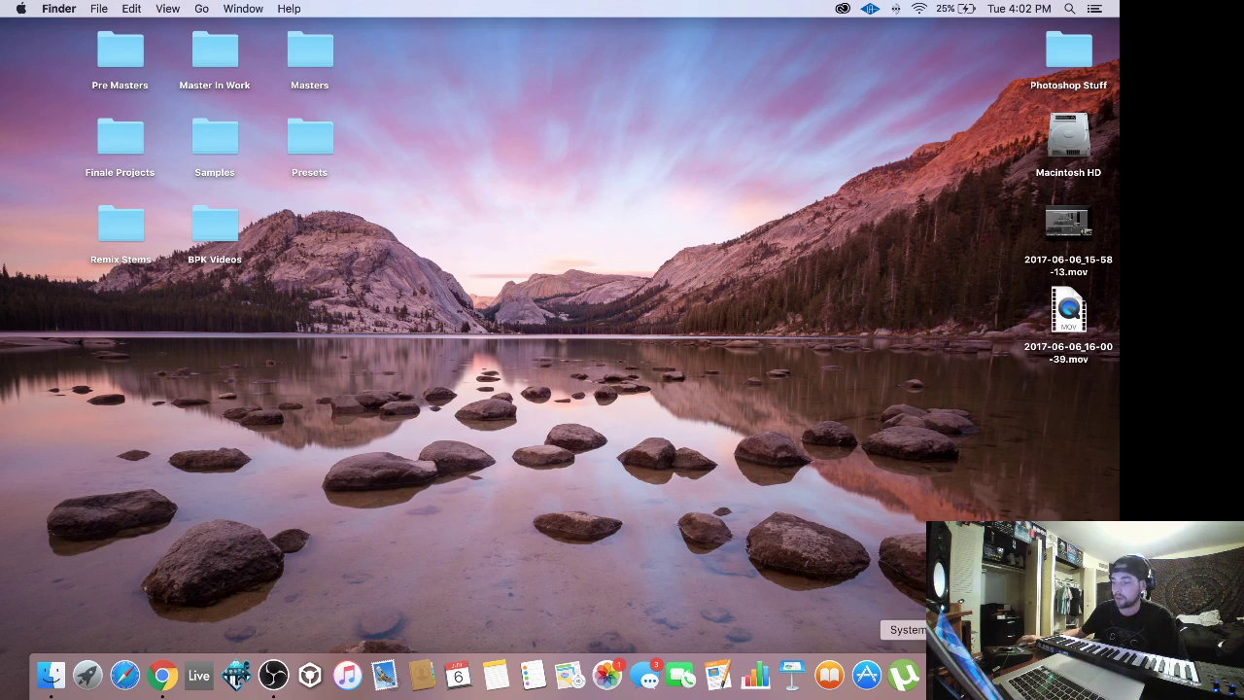
Step: Set the sound output to Multi-Output Device in the Sound settings of System Preferences and close the window
click(907, 674)
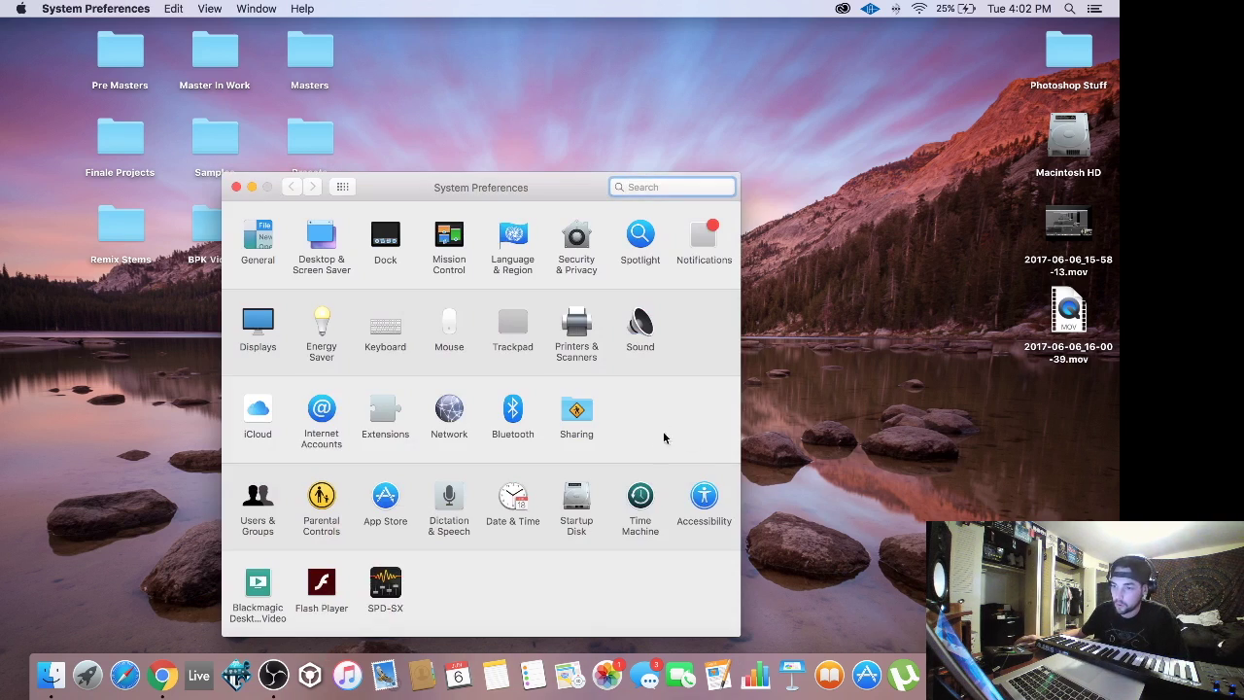
click(639, 330)
scroll(300, 307, up, 2)
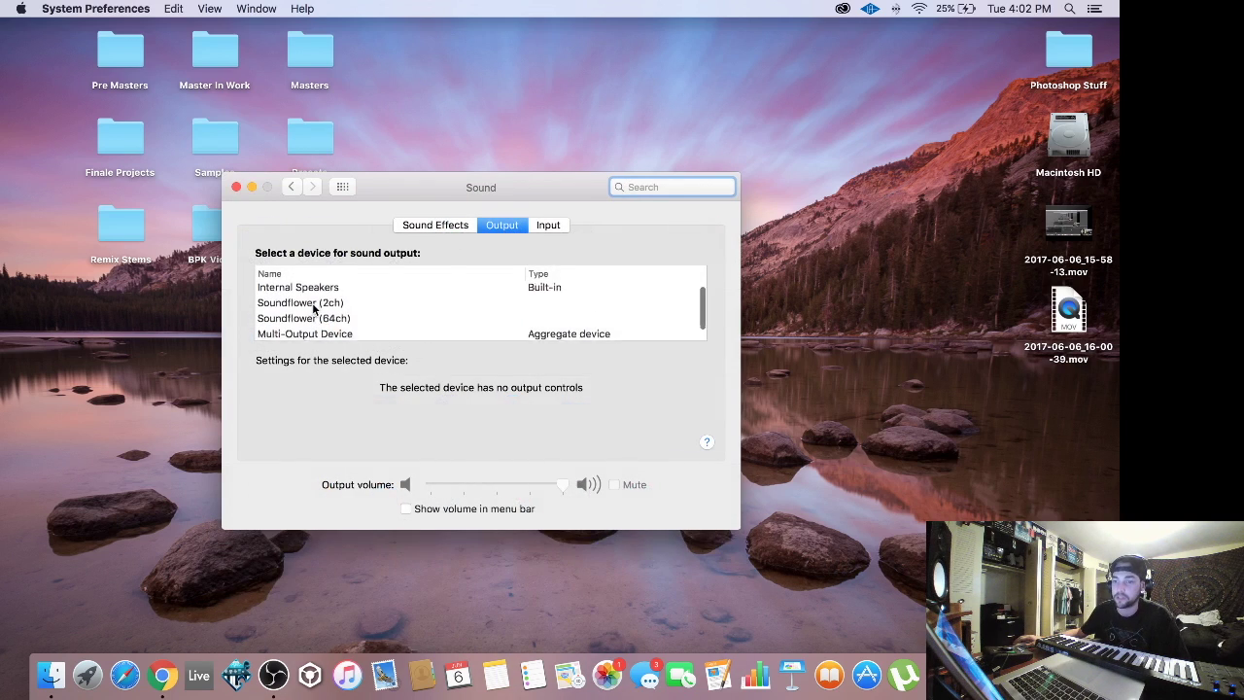
scroll(322, 309, down, 2)
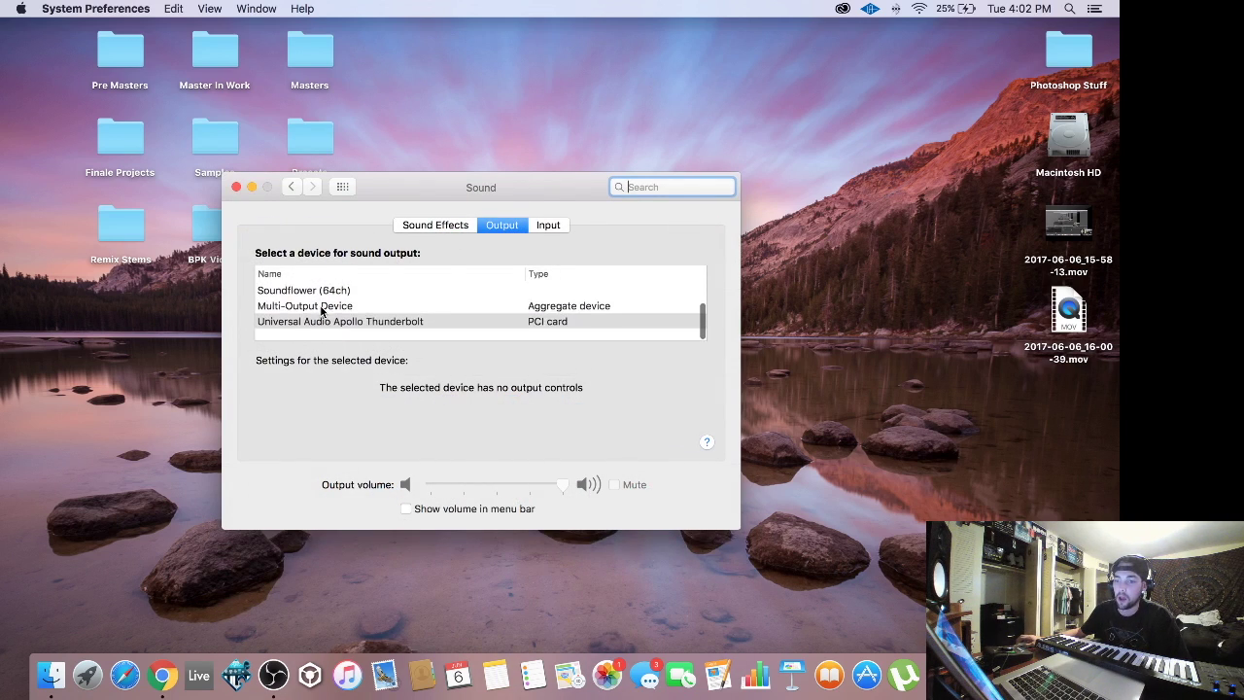
click(404, 313)
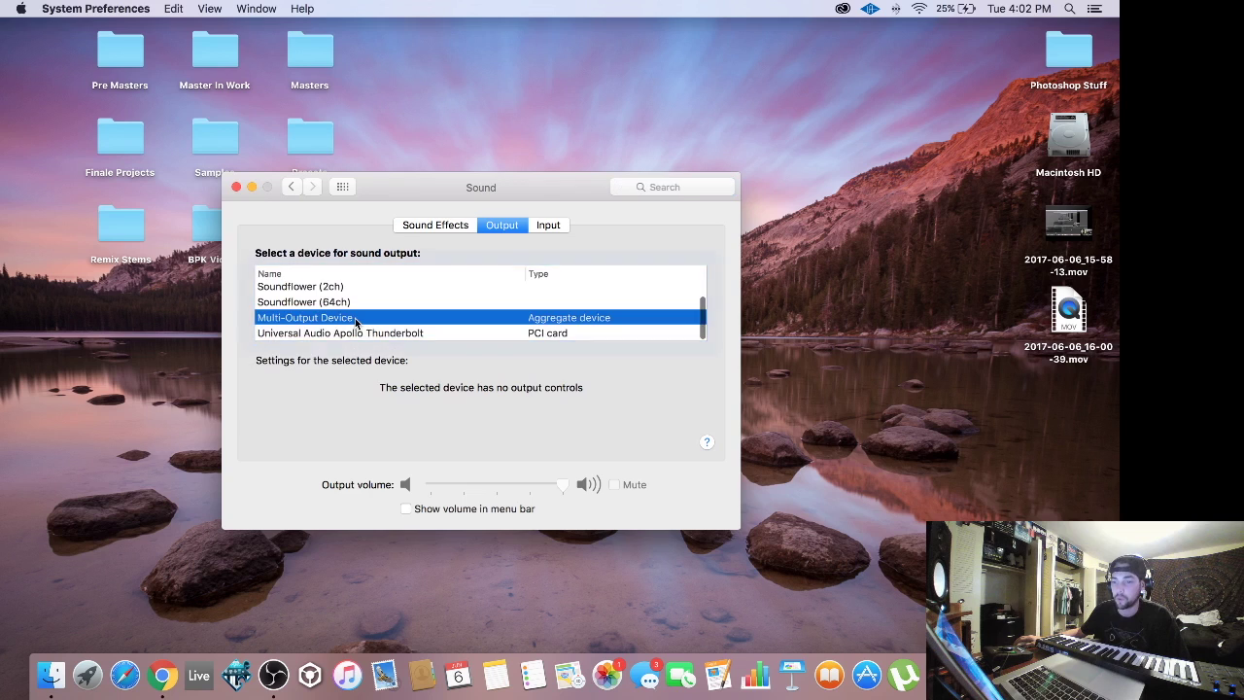
click(236, 187)
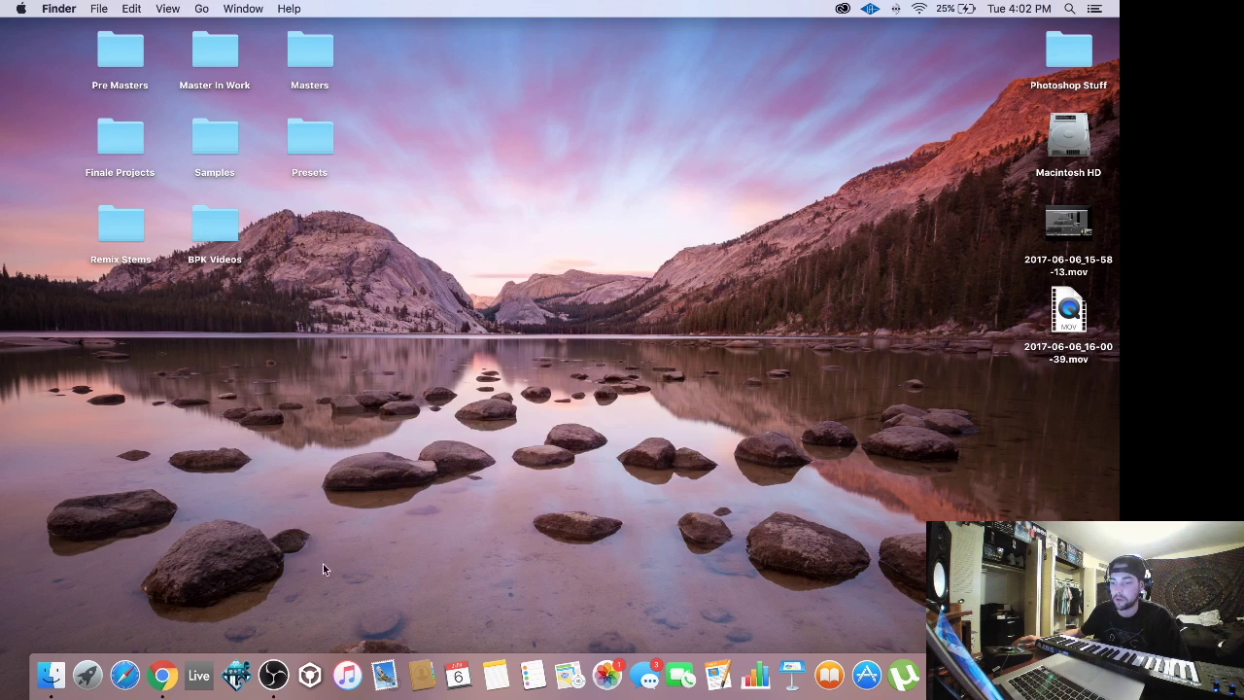
click(273, 674)
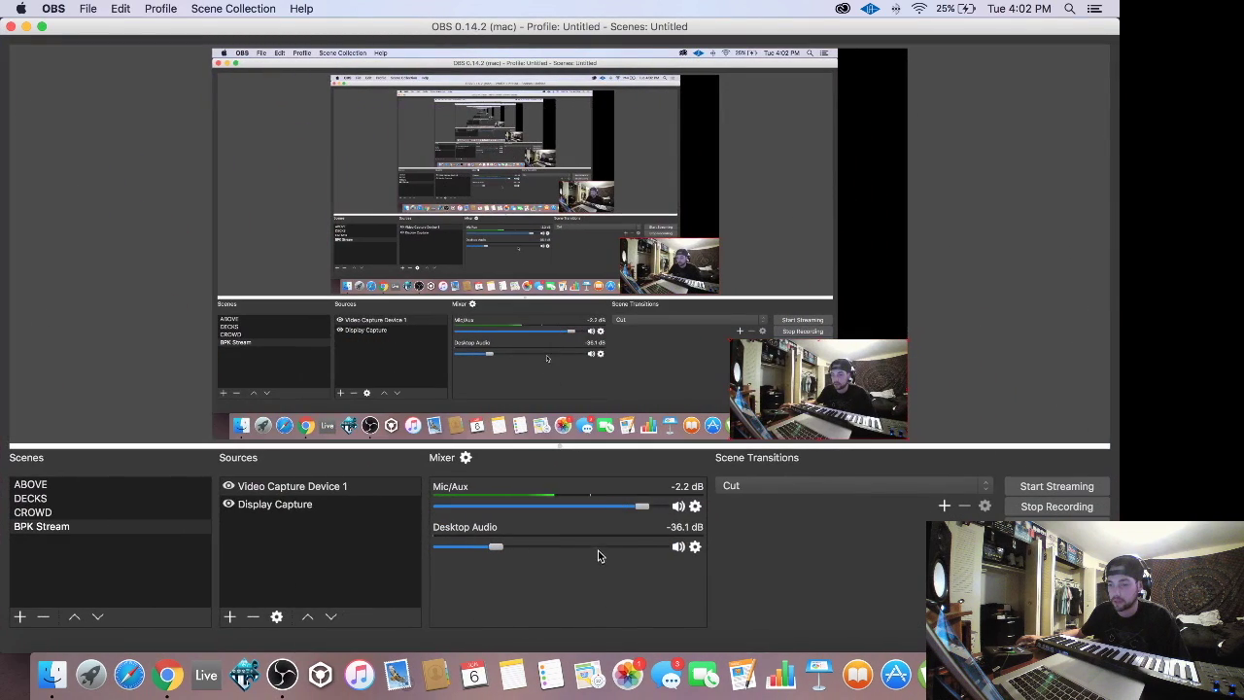
click(26, 27)
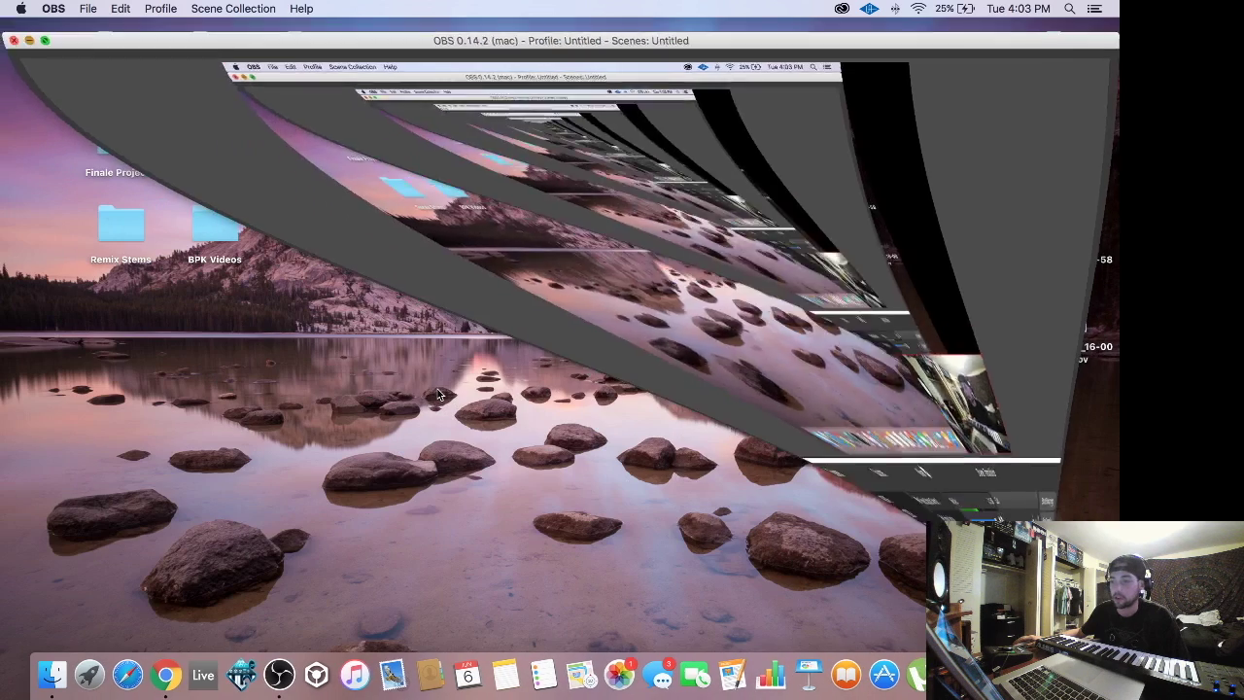
Step: Reopen the Sound output settings in System Preferences and select Multi-Output Device again
click(941, 674)
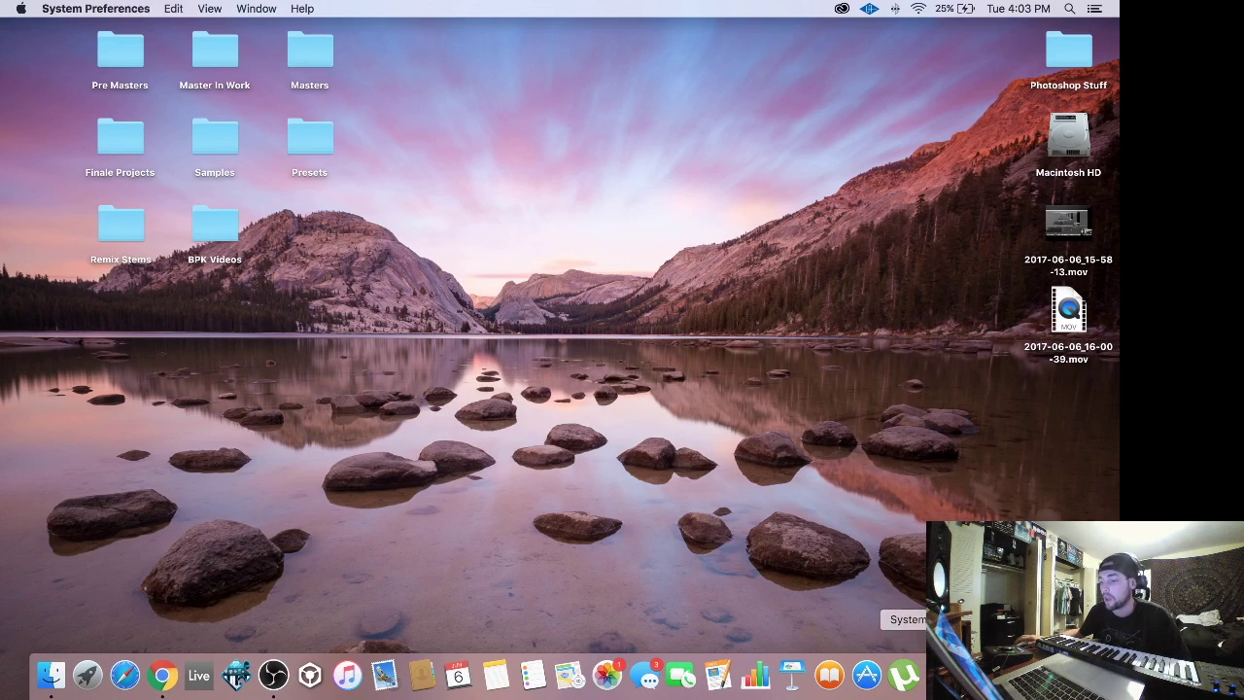
click(639, 329)
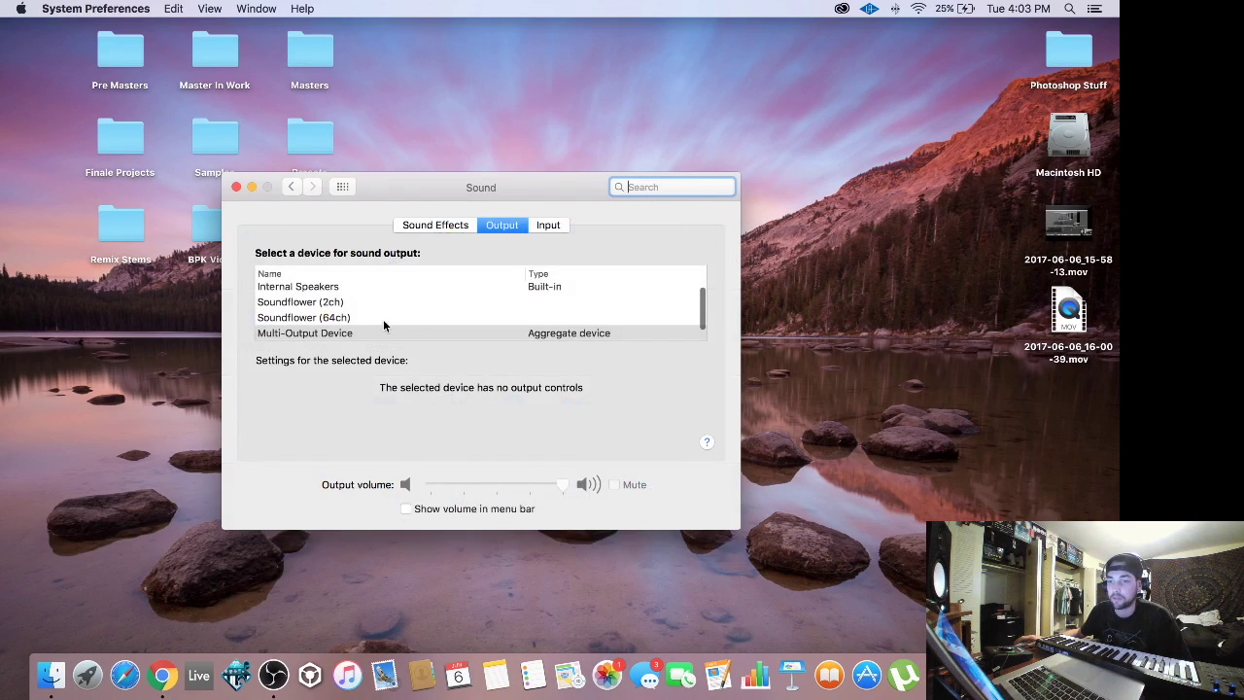
scroll(658, 309, down, 2)
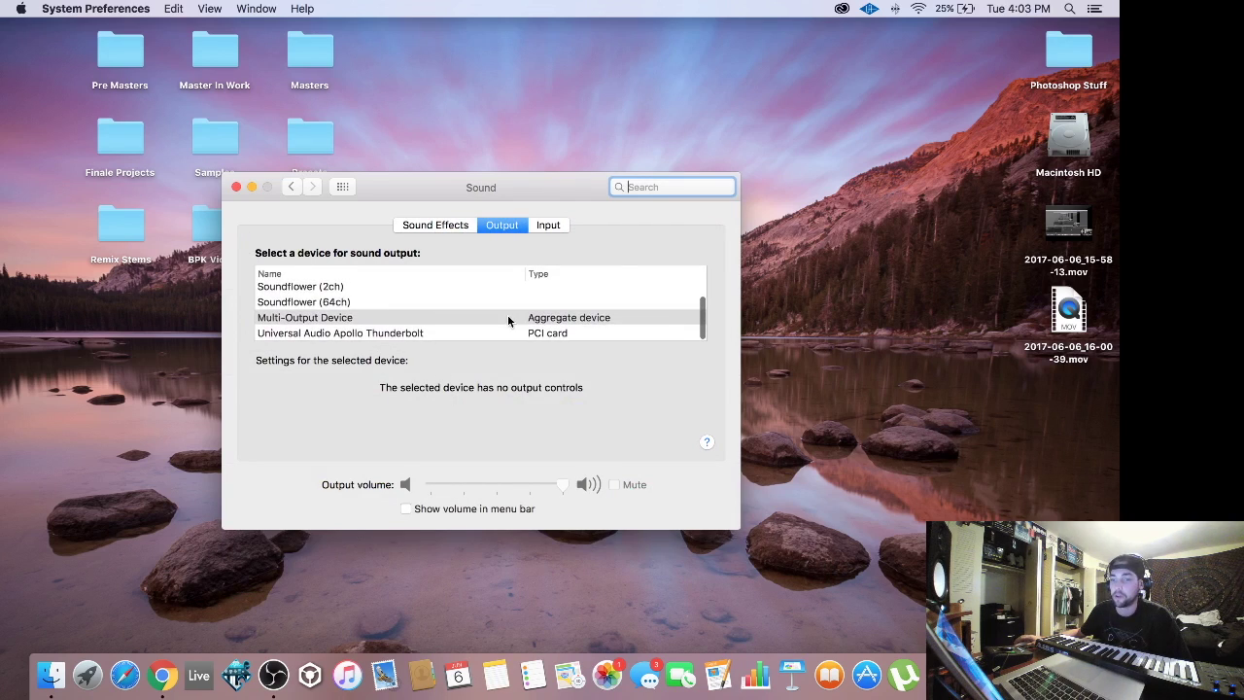
click(314, 322)
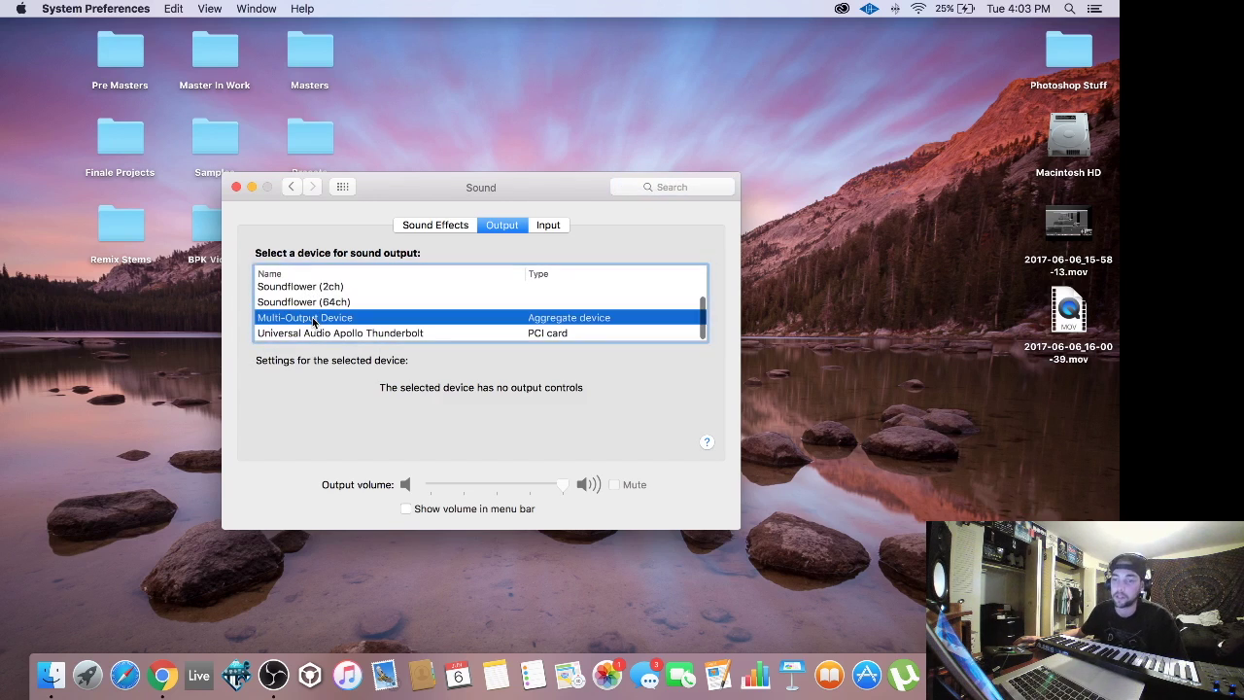
Step: Switch to Finder, open the Utilities folder and launch Audio MIDI Setup
click(897, 546)
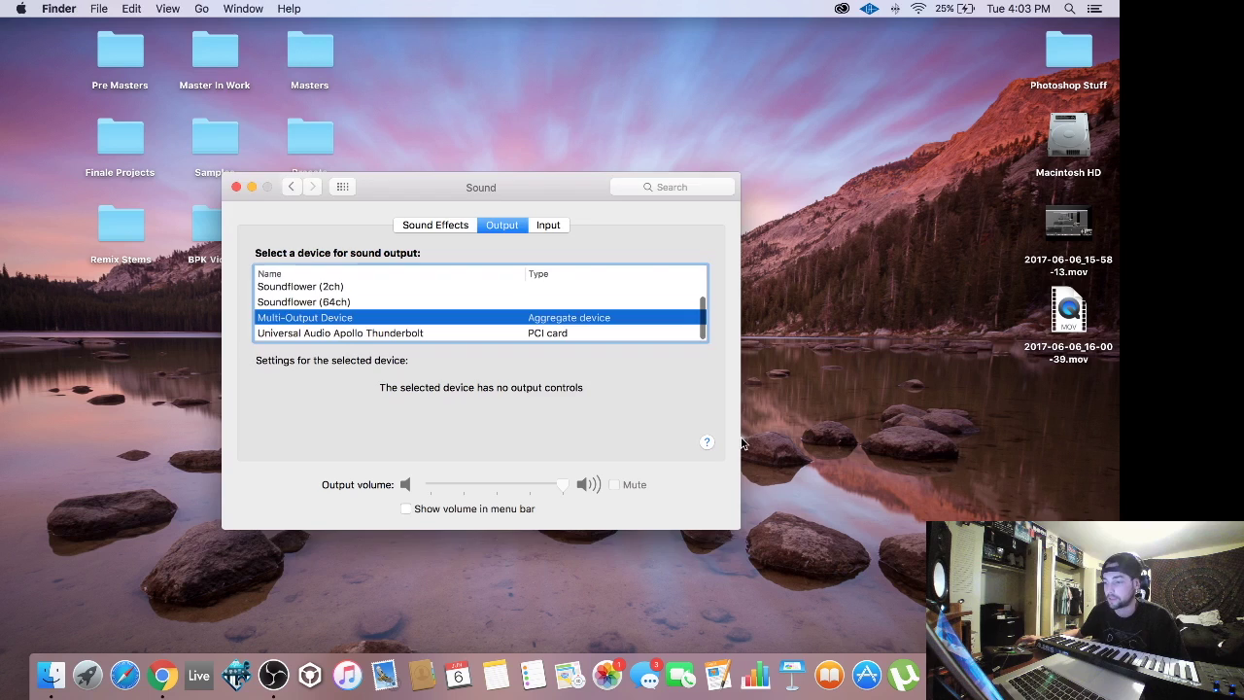
click(202, 9)
click(243, 241)
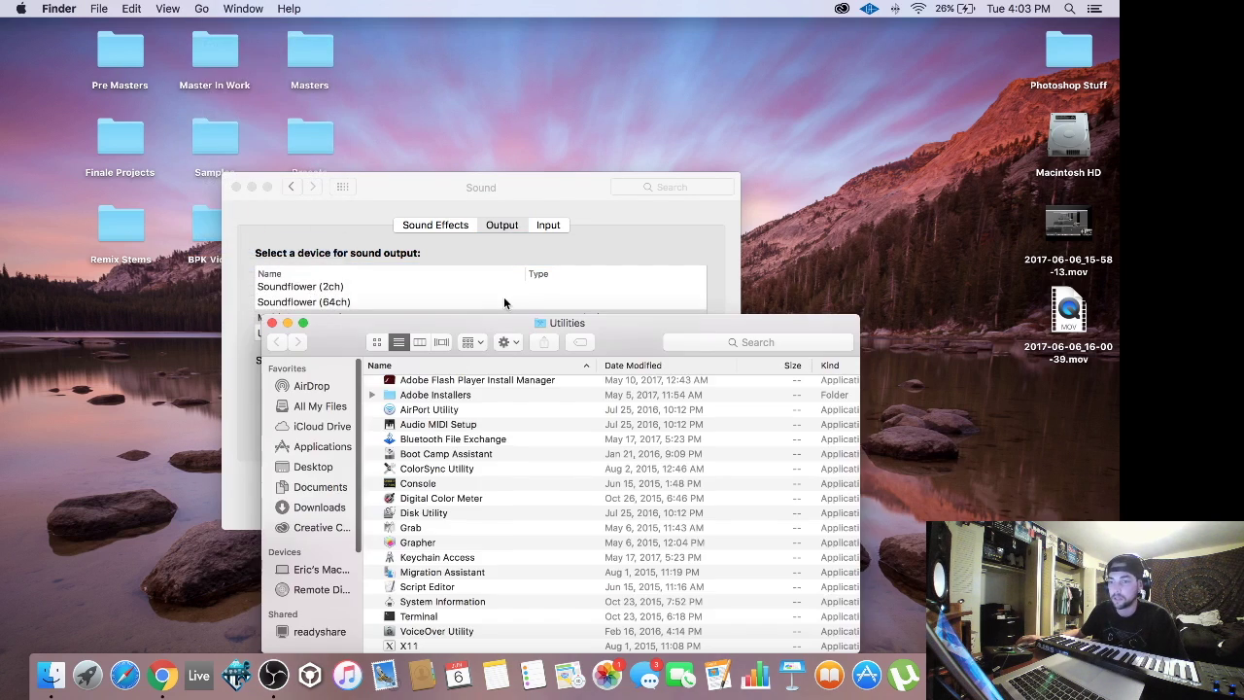
scroll(475, 453, up, 2)
double_click(436, 472)
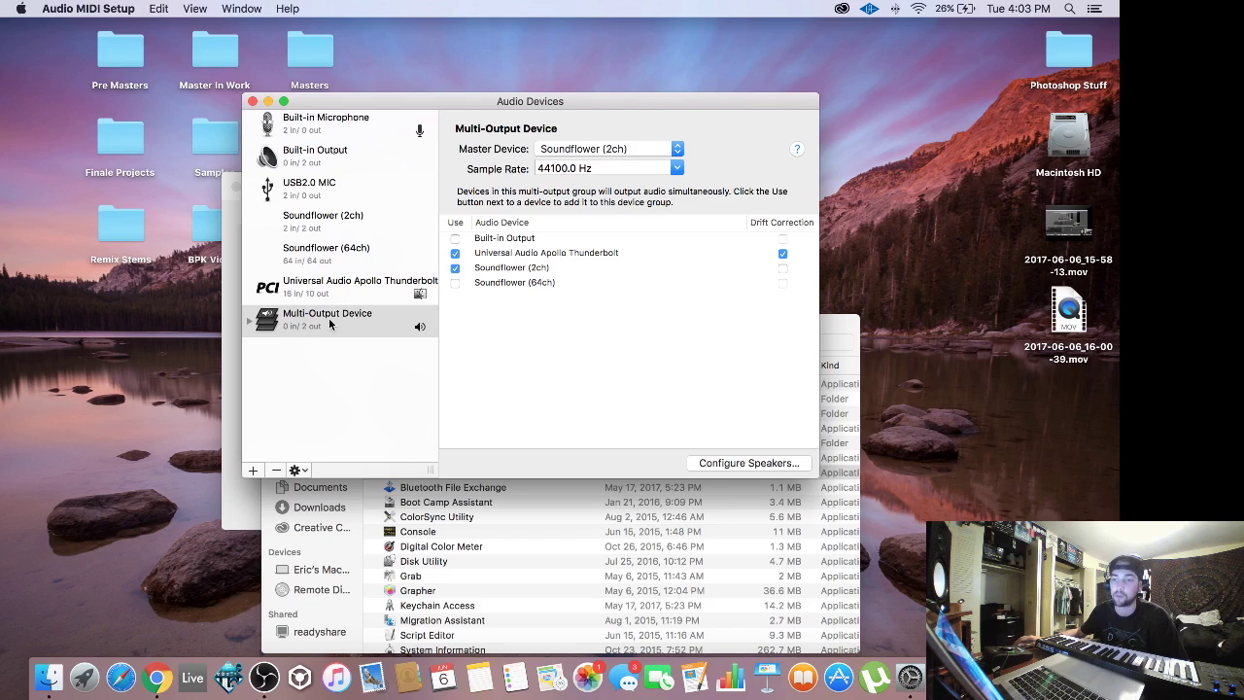
Step: Create a second Multi-Output Device using Universal Audio Apollo Thunderbolt and Soundflower (2ch), with Built-in Output excluded
click(252, 470)
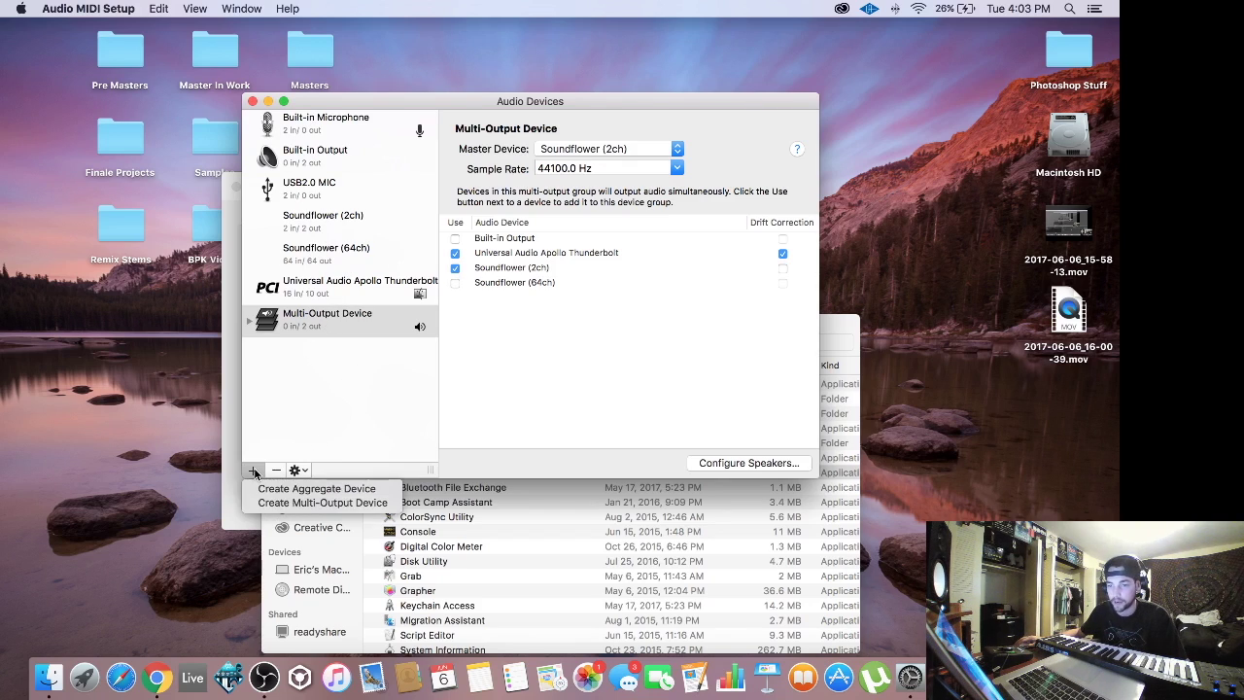
click(332, 502)
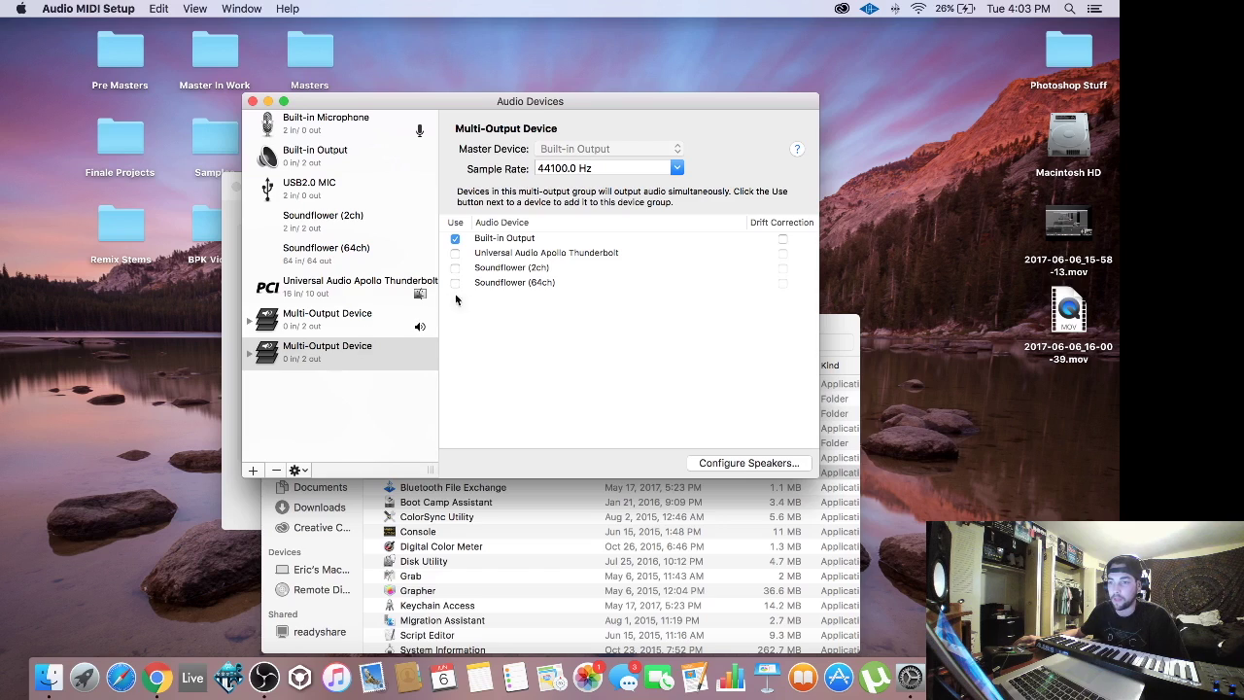
click(455, 253)
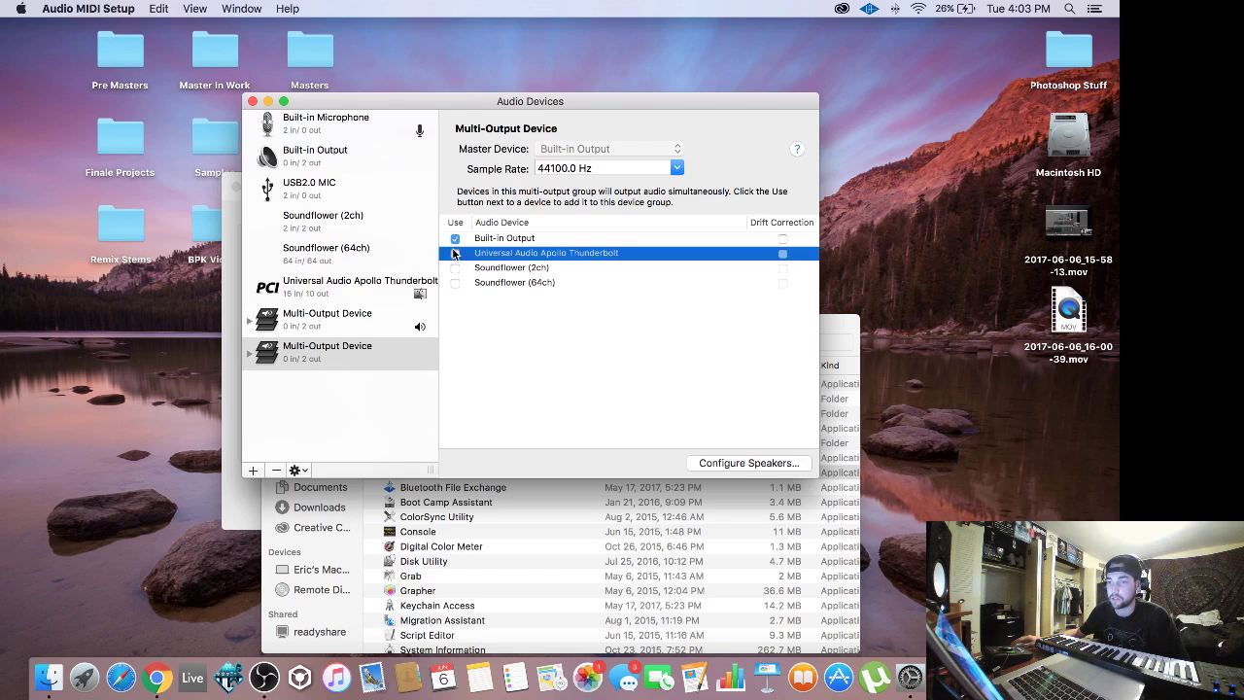
click(455, 267)
click(455, 238)
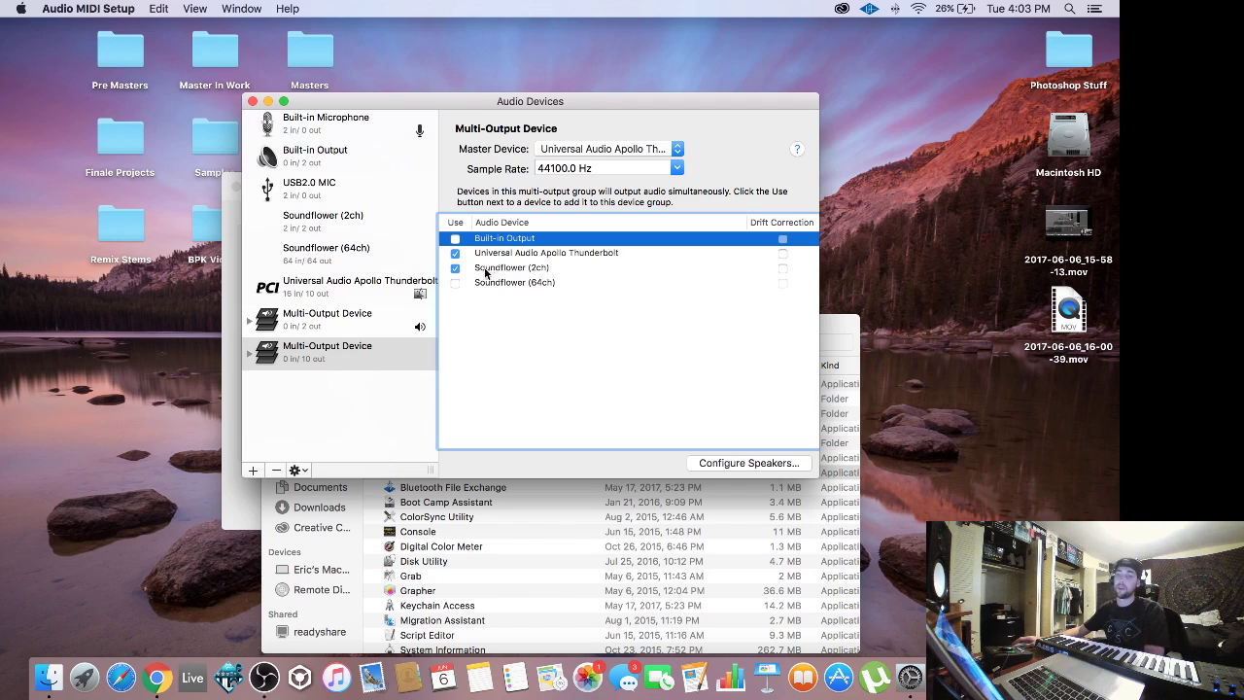
Step: Enable drift correction for Universal Audio Apollo Thunderbolt in the new Multi-Output Device and make Soundflower (2ch) its master device
click(371, 327)
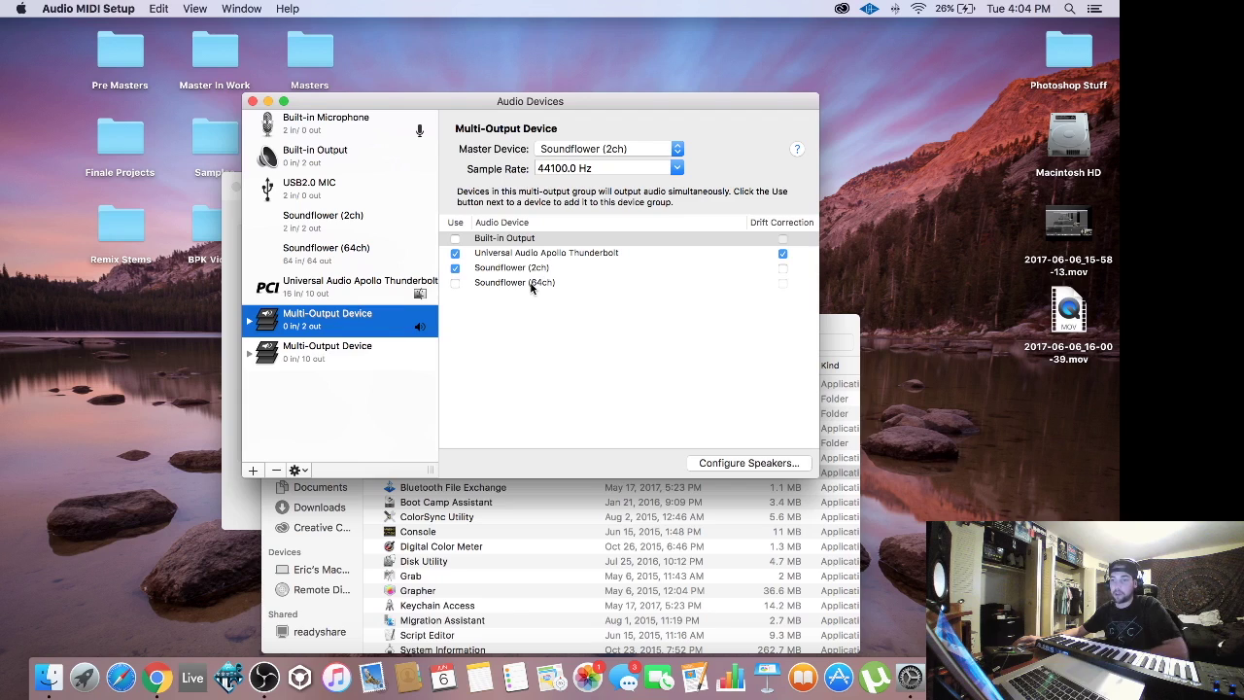
click(332, 361)
click(785, 255)
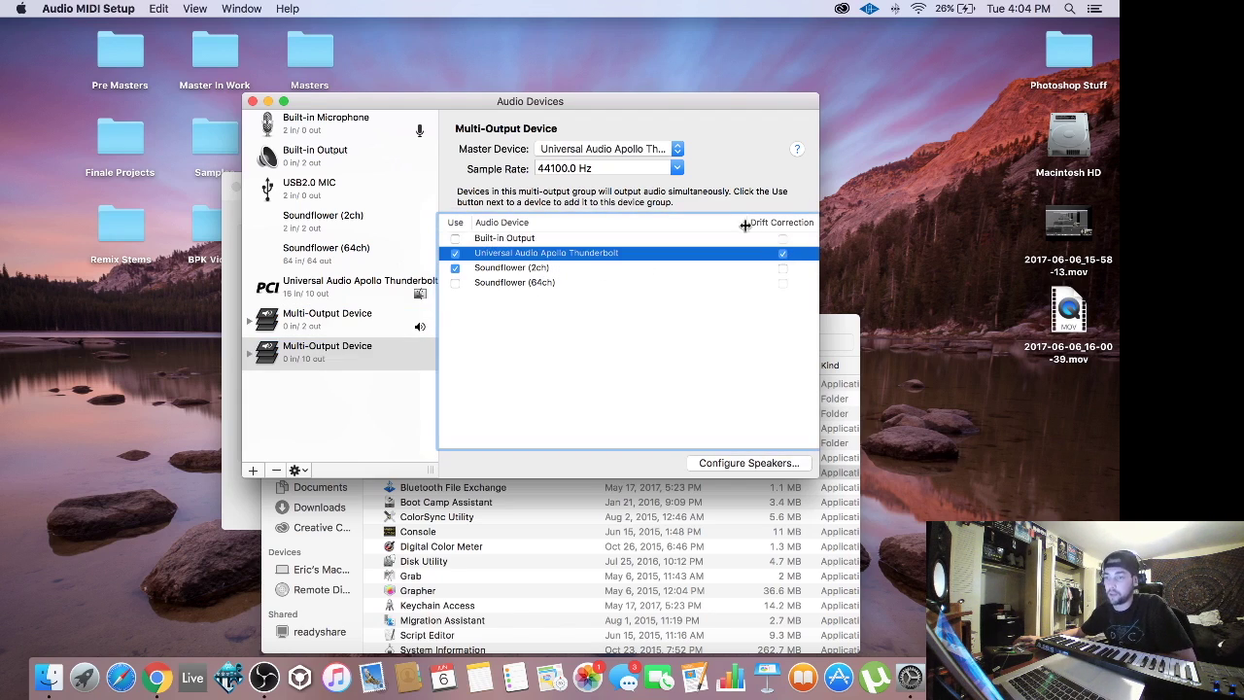
click(631, 152)
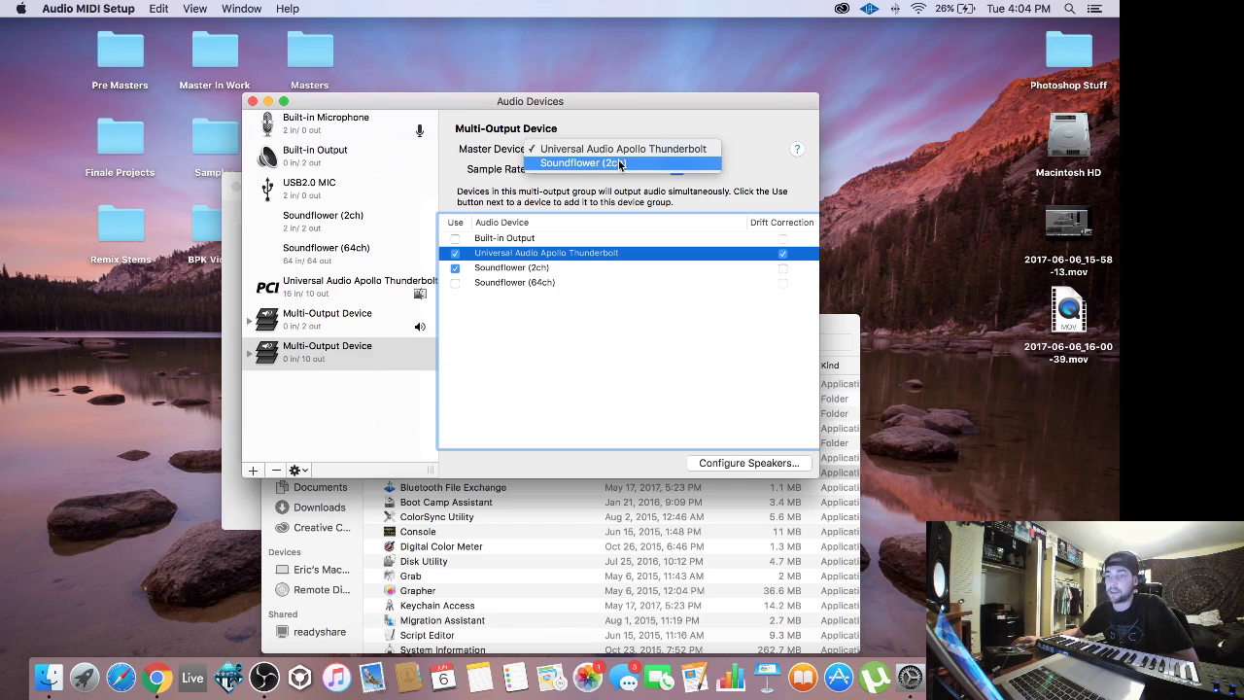
click(617, 161)
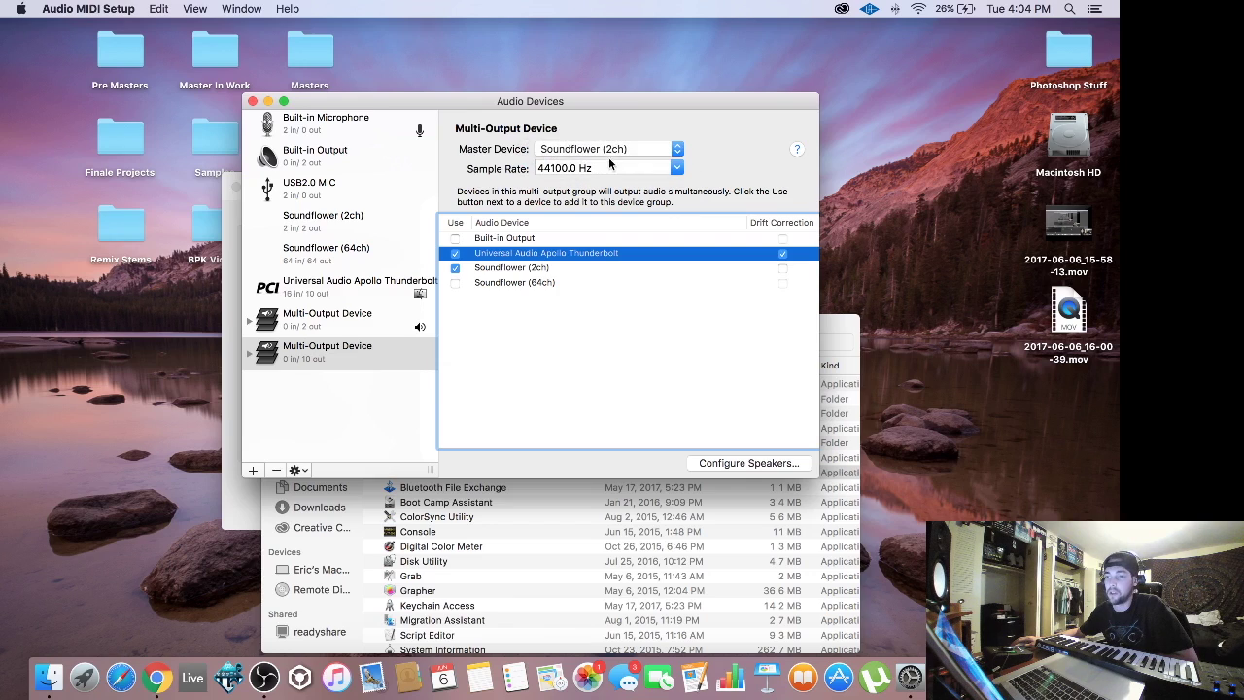
Step: Delete the newly added duplicate Multi-Output Device and select the original one
click(349, 351)
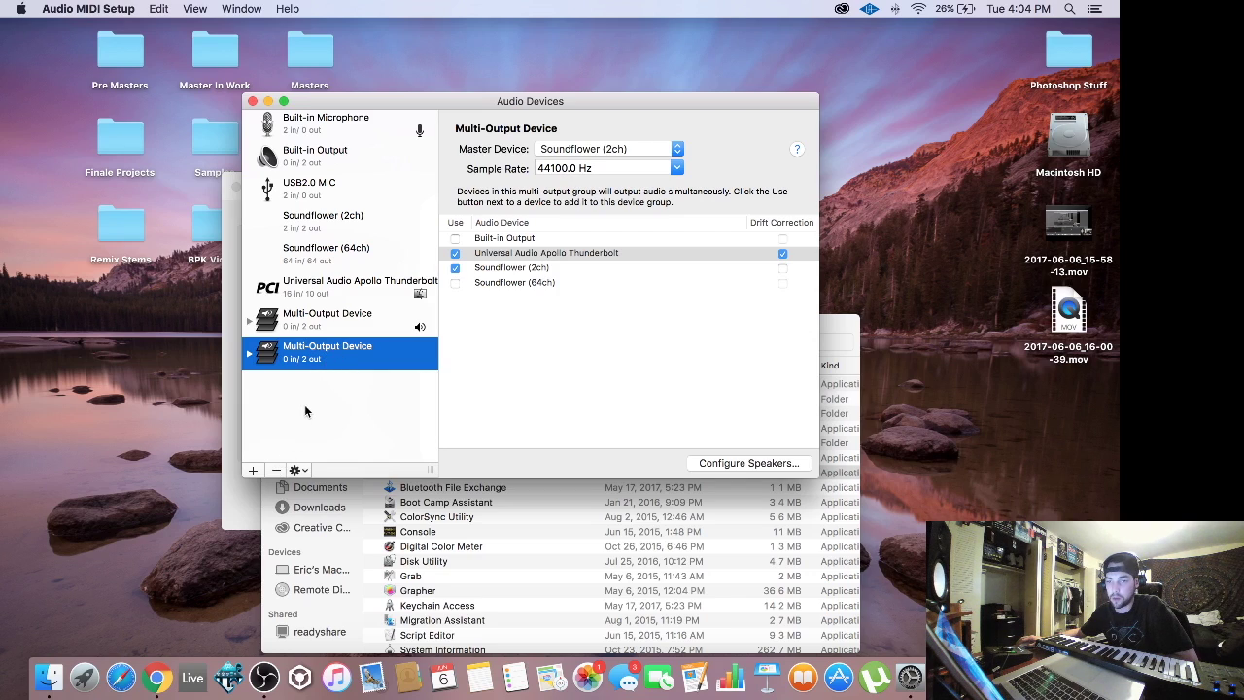
click(277, 471)
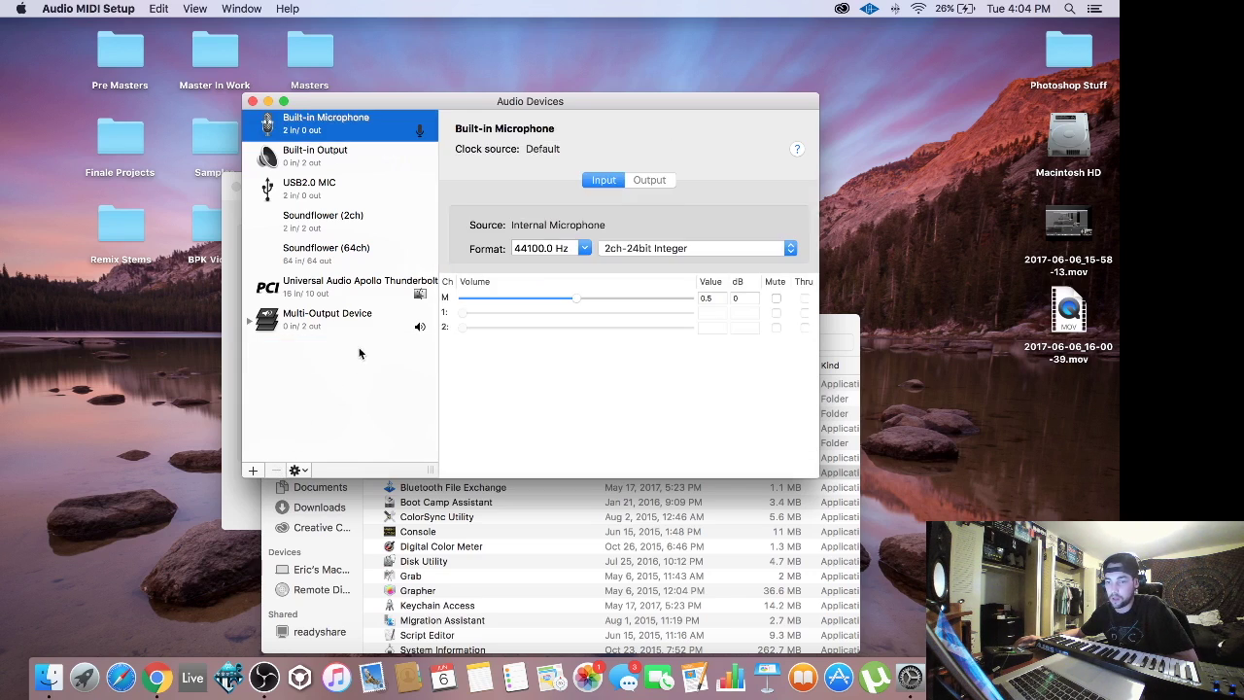
click(351, 320)
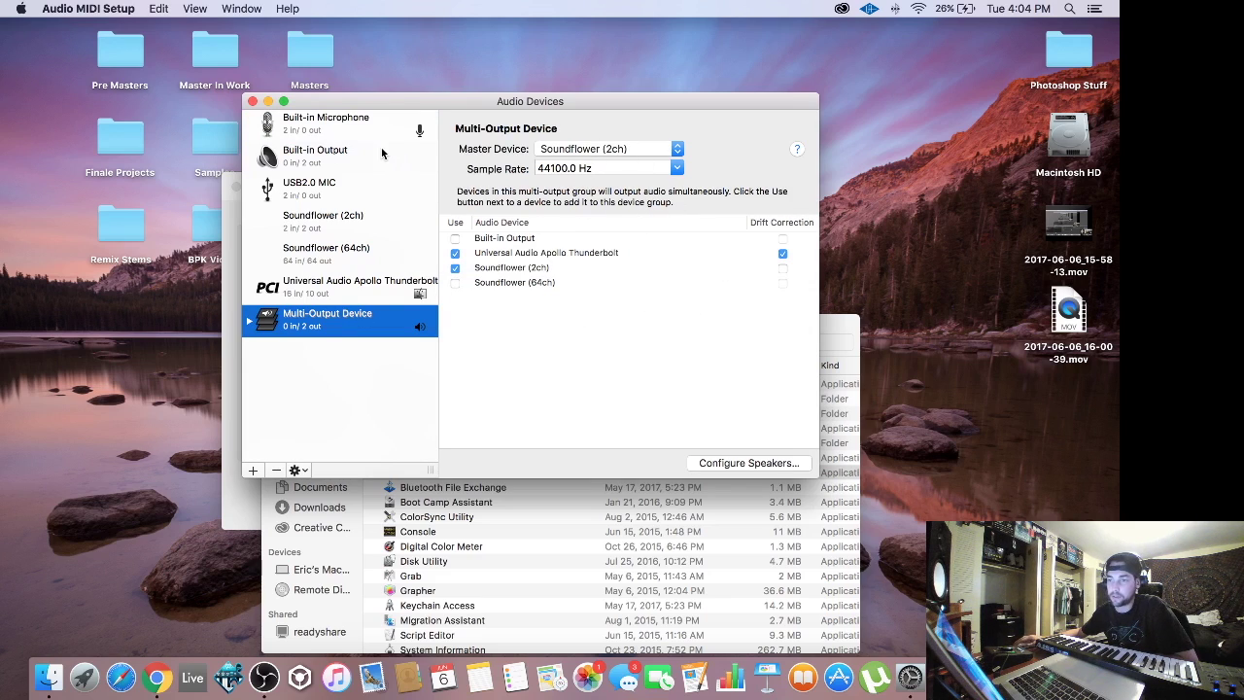
Step: Close the Audio Devices, Sound and Utilities windows to clear the desktop
click(253, 102)
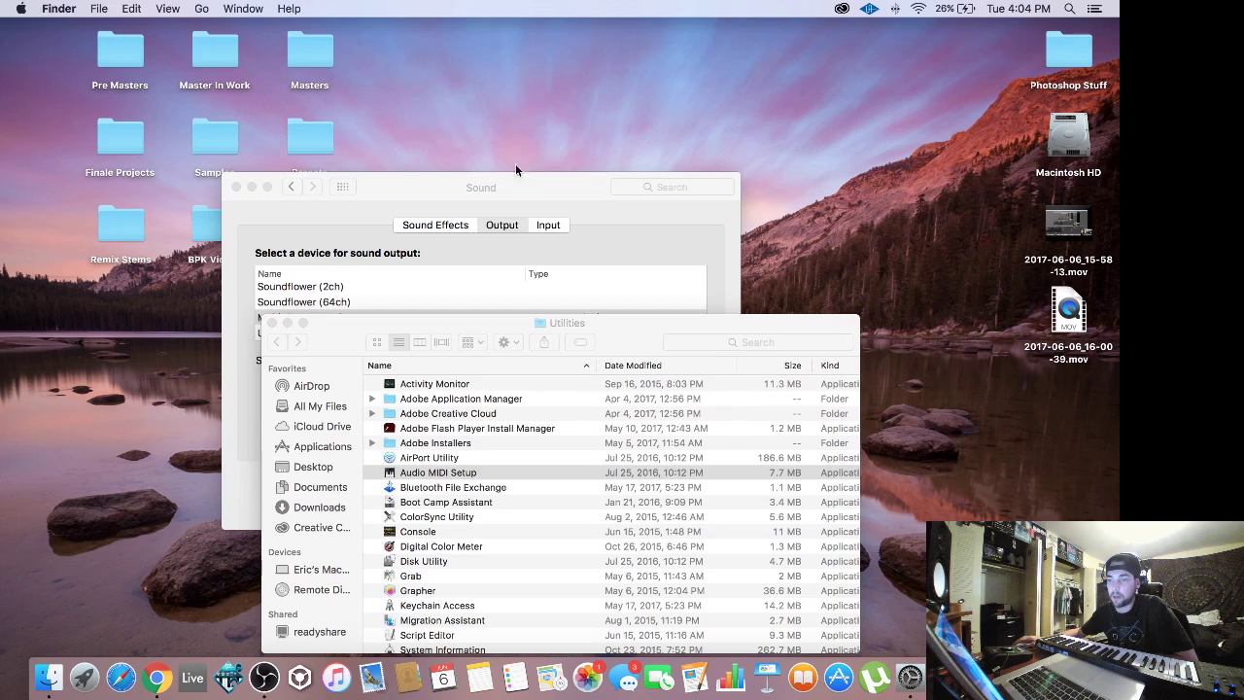
click(532, 183)
click(236, 187)
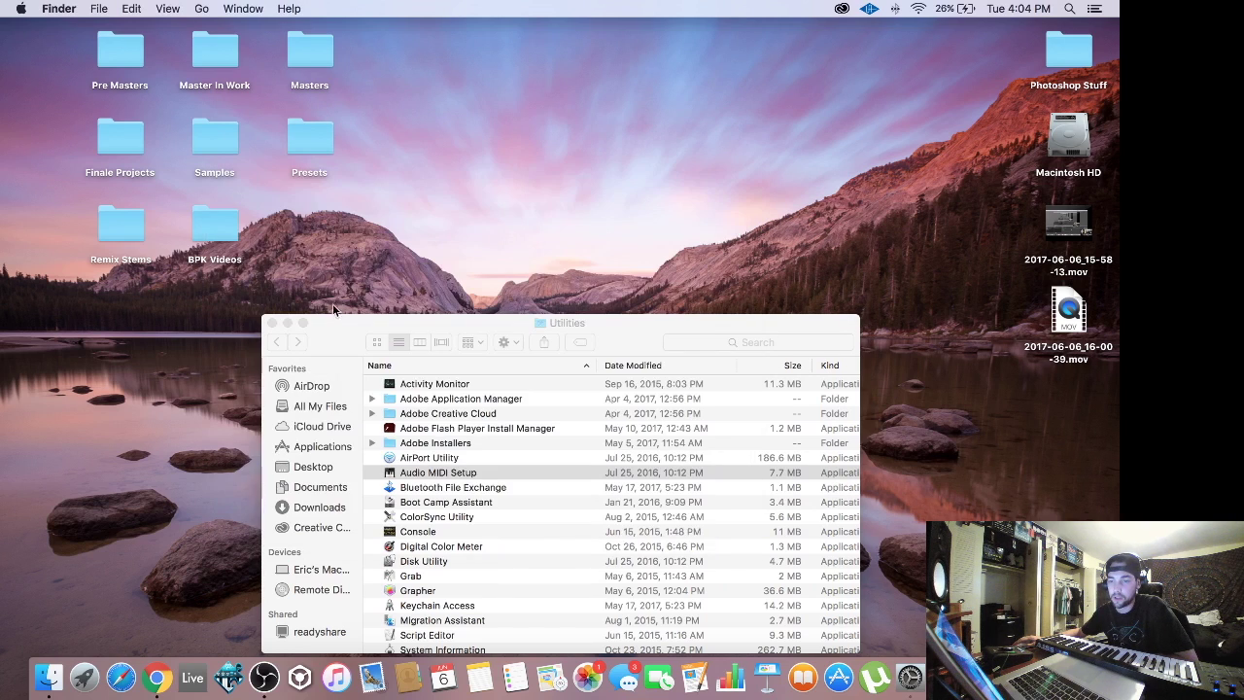
drag(335, 328, 345, 275)
click(280, 268)
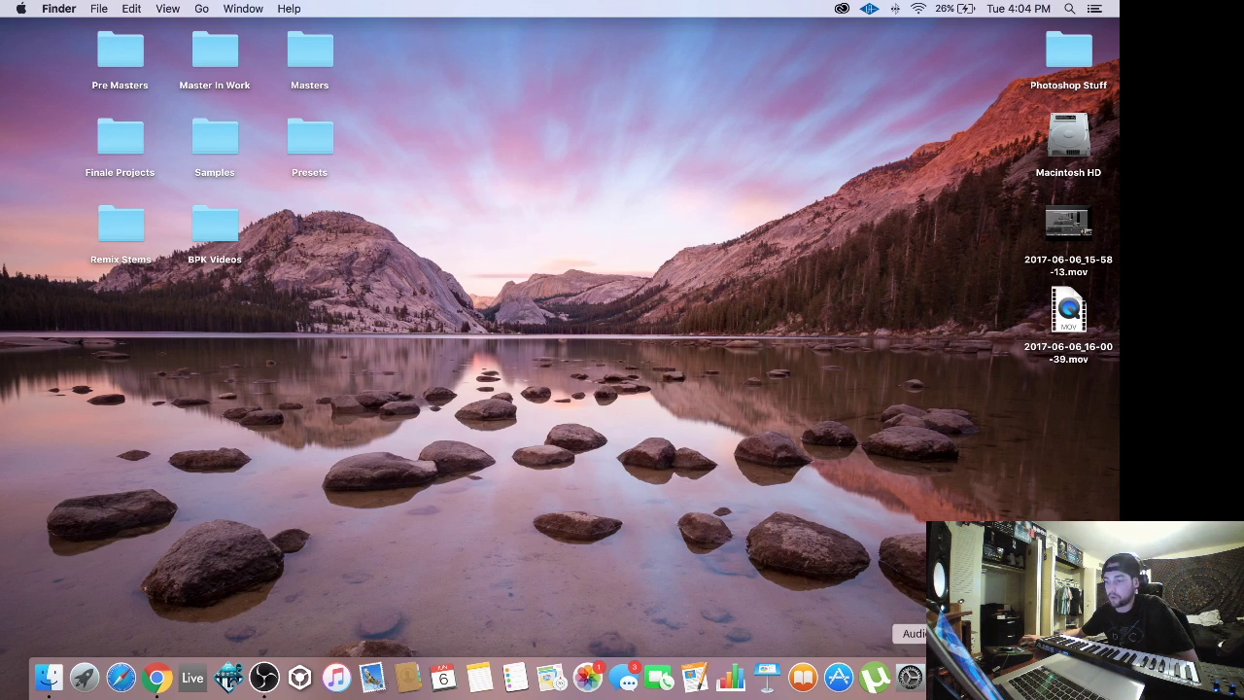
Step: Reopen System Preferences, choose Multi-Output Device as the sound output and close the Sound window
click(909, 677)
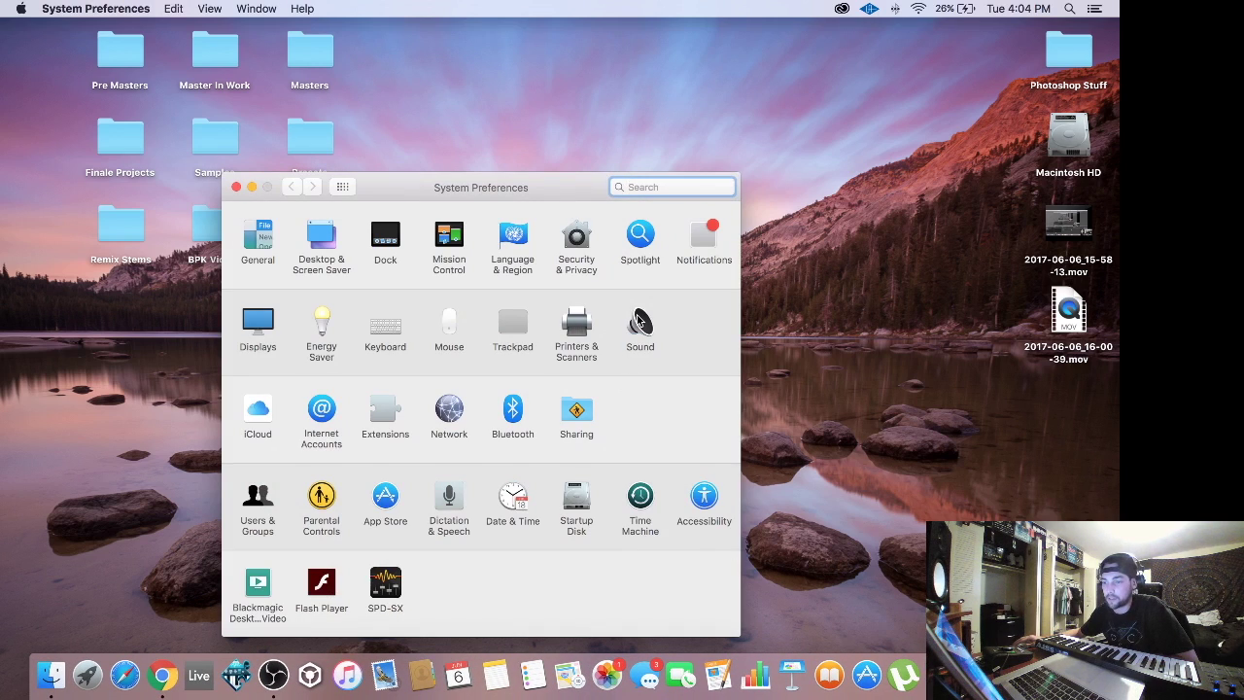
click(639, 322)
scroll(366, 330, down, 1)
click(361, 319)
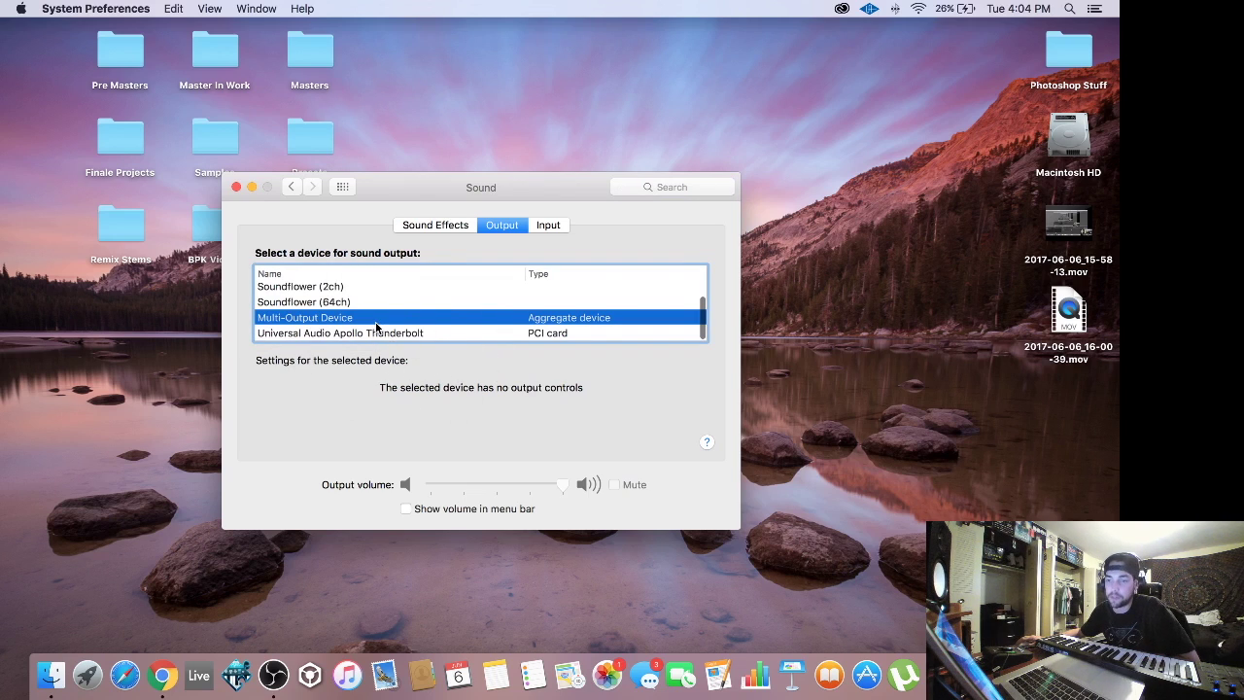
click(235, 187)
Step: Move the two 2017-06-06 .mov recordings on the desktop to the Trash and switch to OBS
drag(991, 392, 1115, 183)
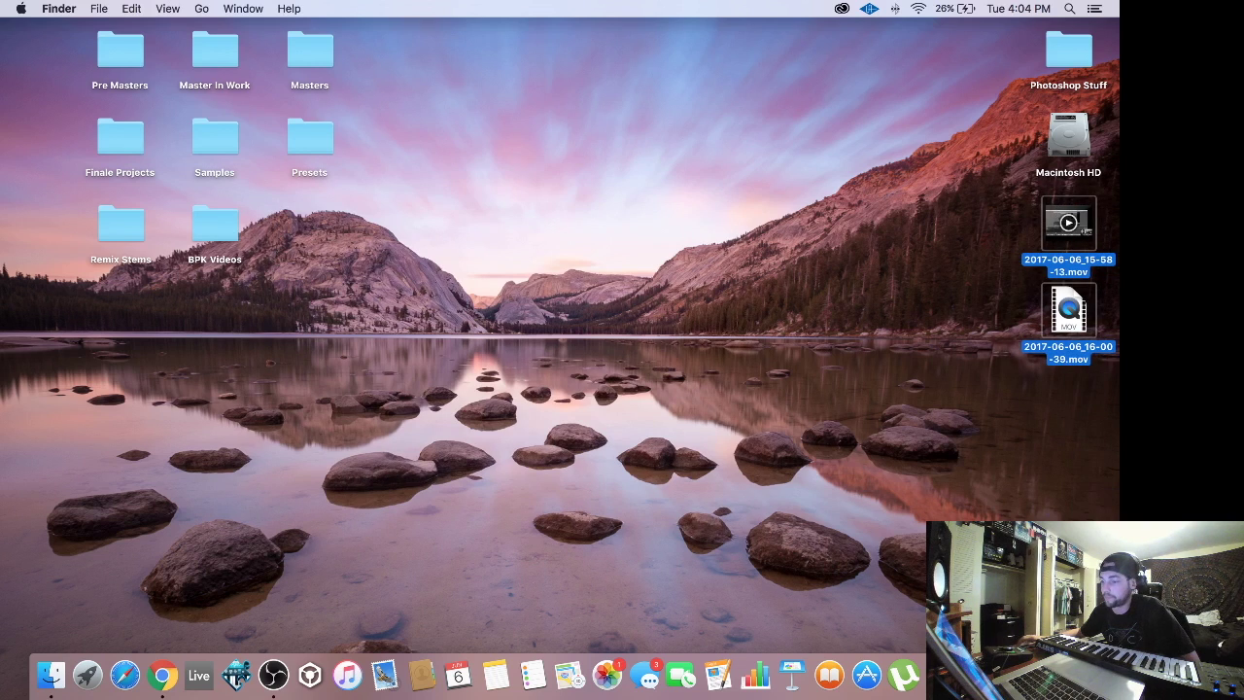
key(super+BackSpace)
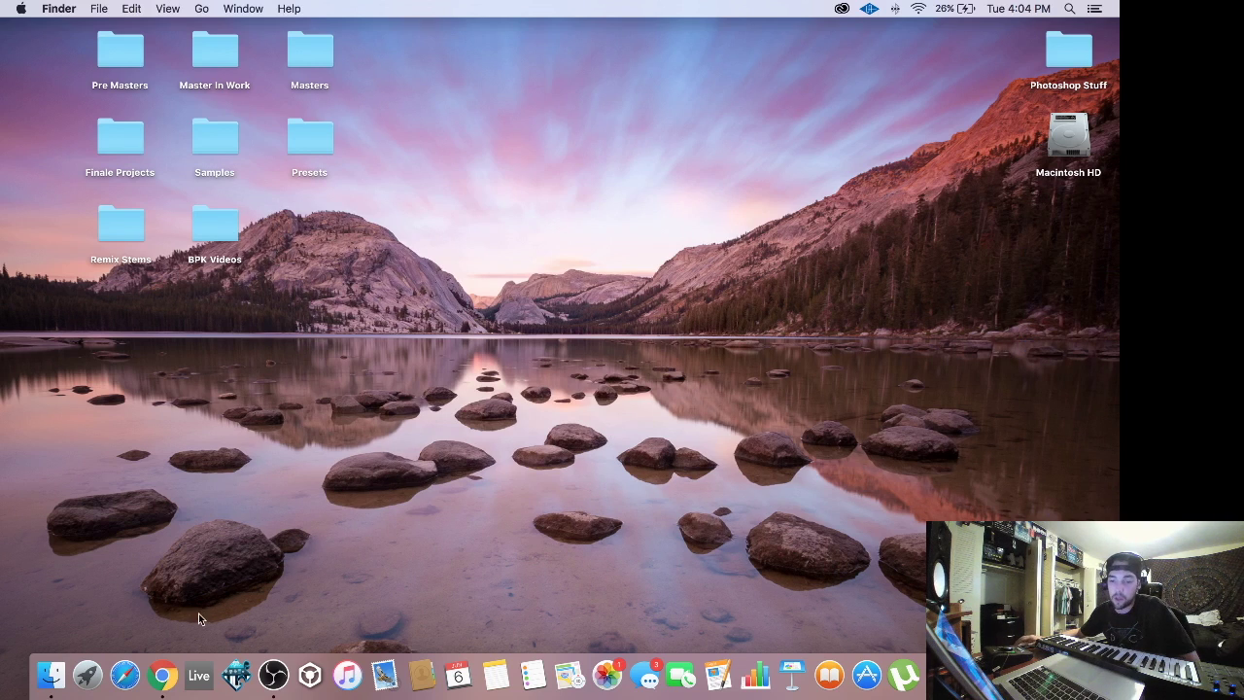
click(272, 675)
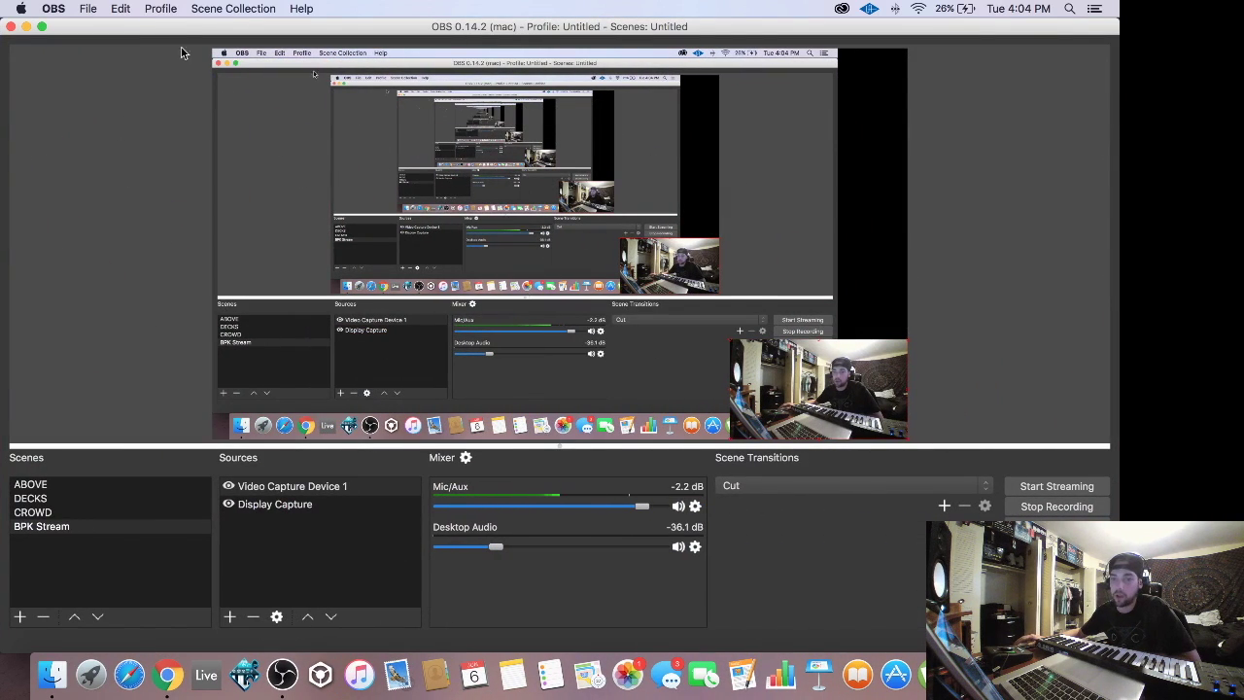
Step: Turn Studio Mode on and off again, and add a new scene below BPK Stream
click(1056, 527)
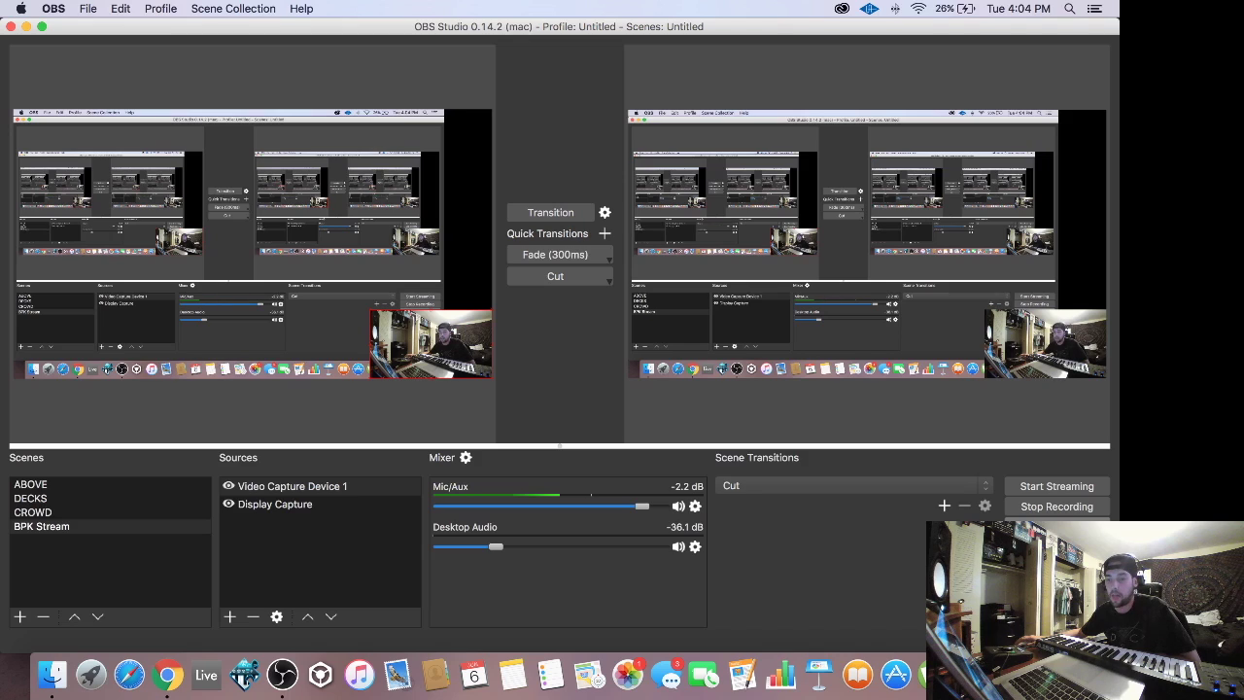
click(1056, 527)
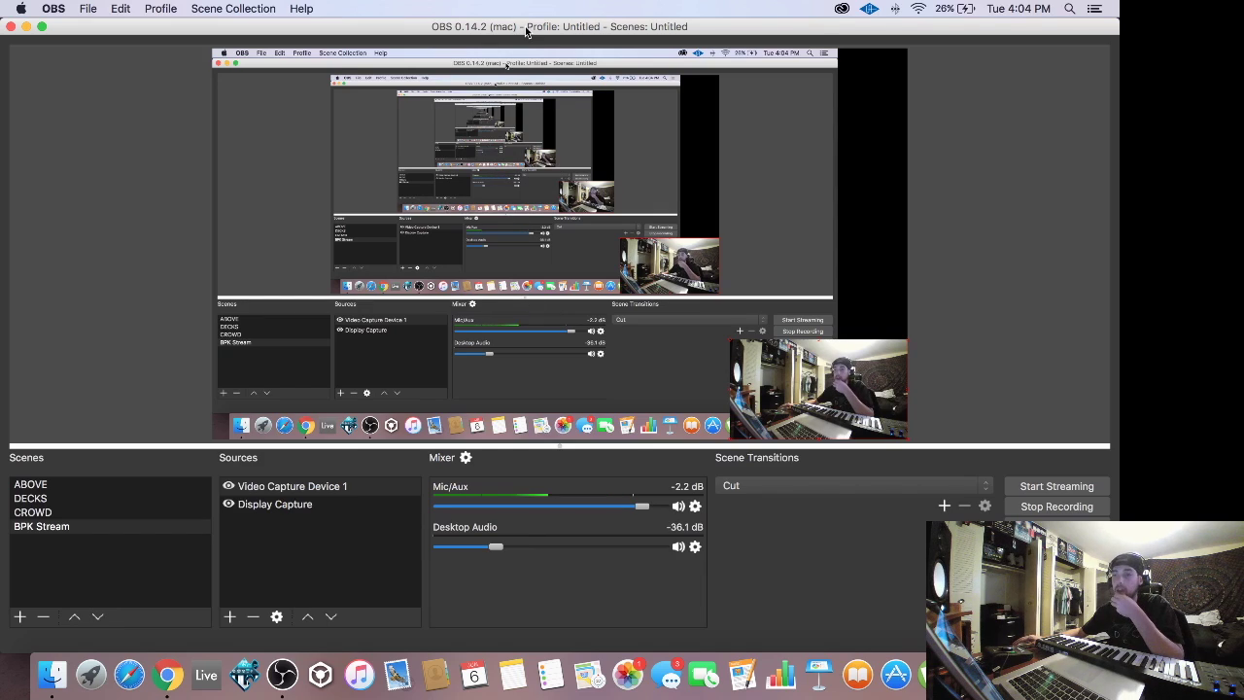
click(50, 575)
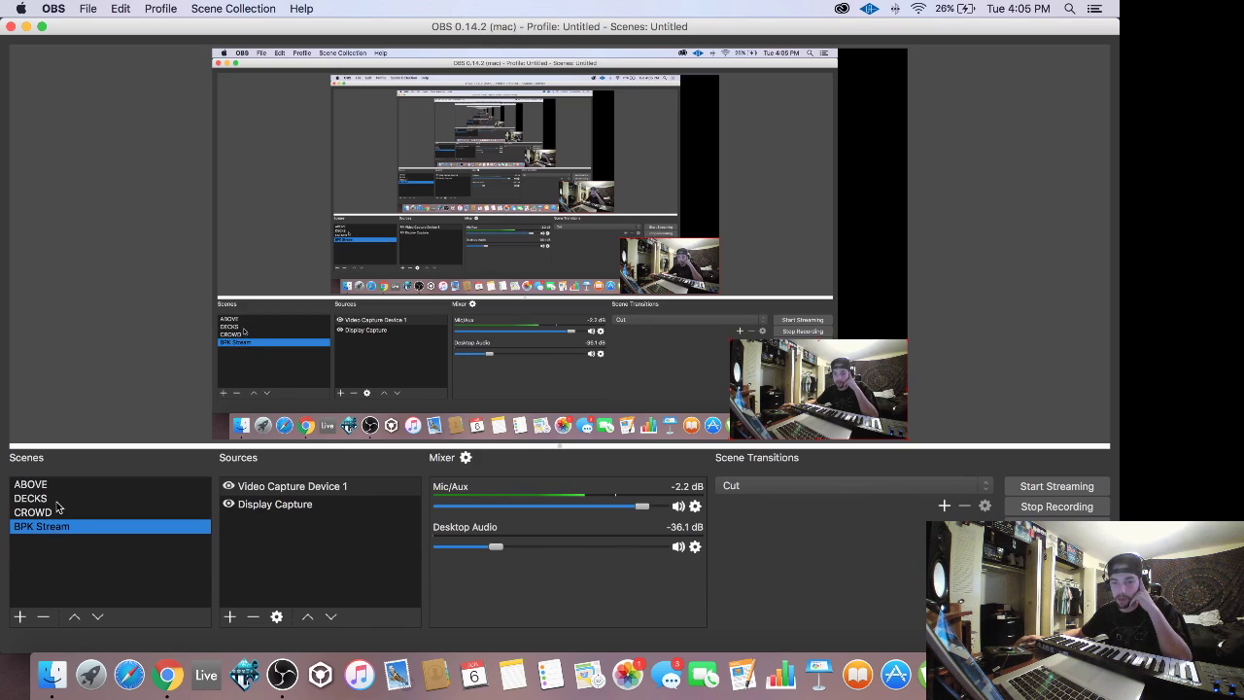
click(20, 616)
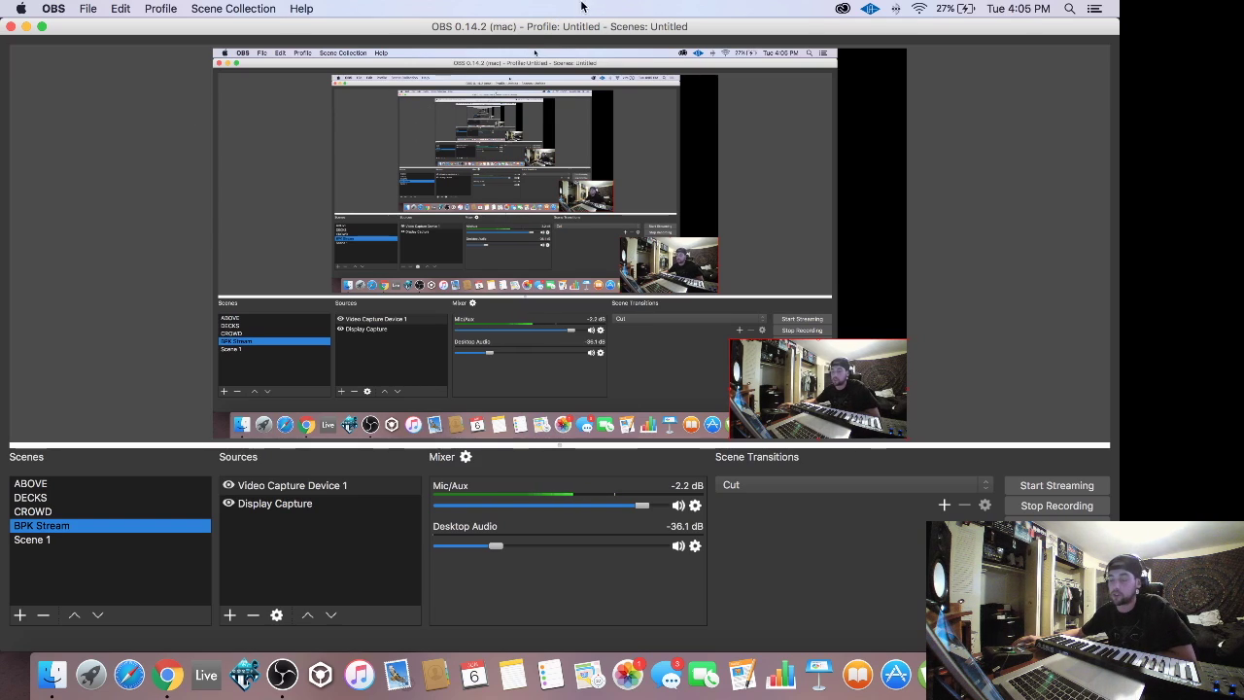
Step: Open the properties of Video Capture Device 1, choose USB_Camera as its device and confirm
click(309, 487)
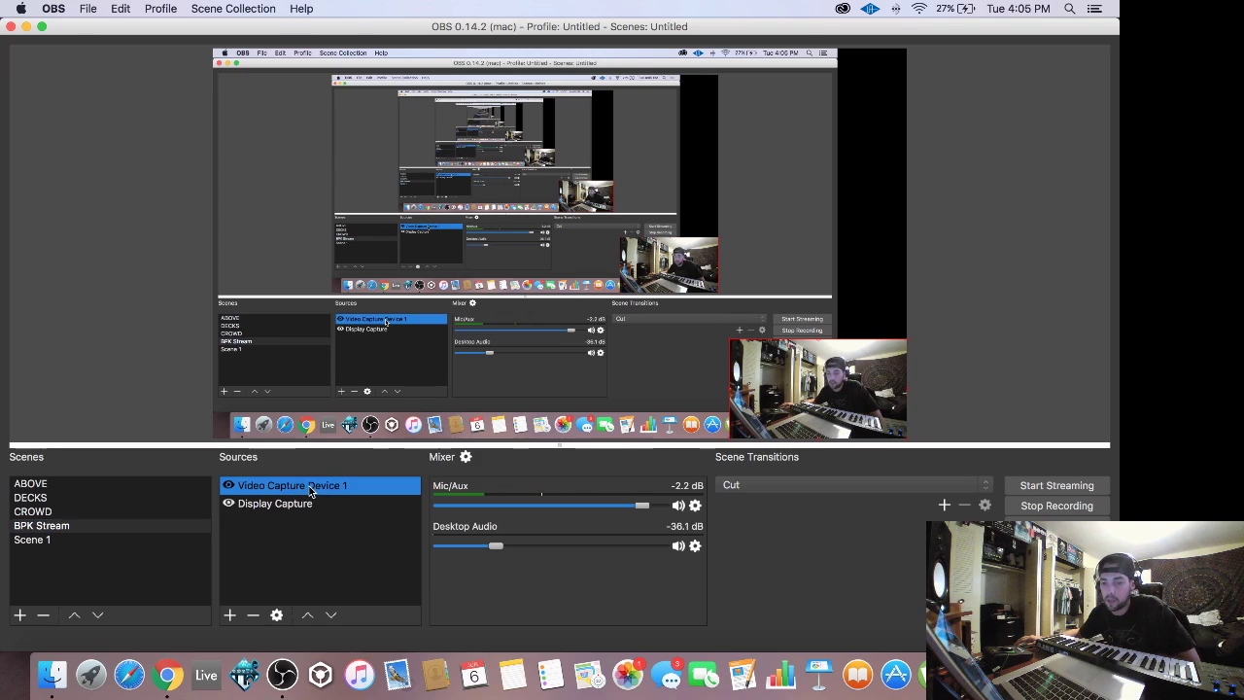
click(277, 614)
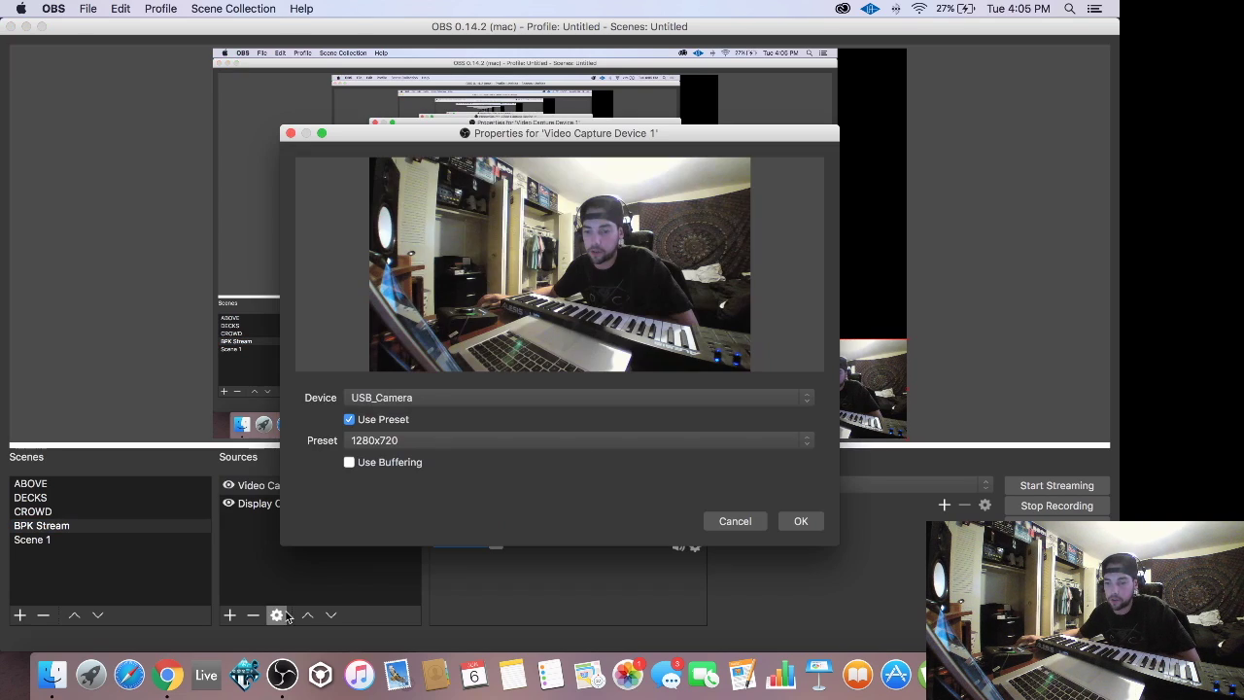
click(423, 402)
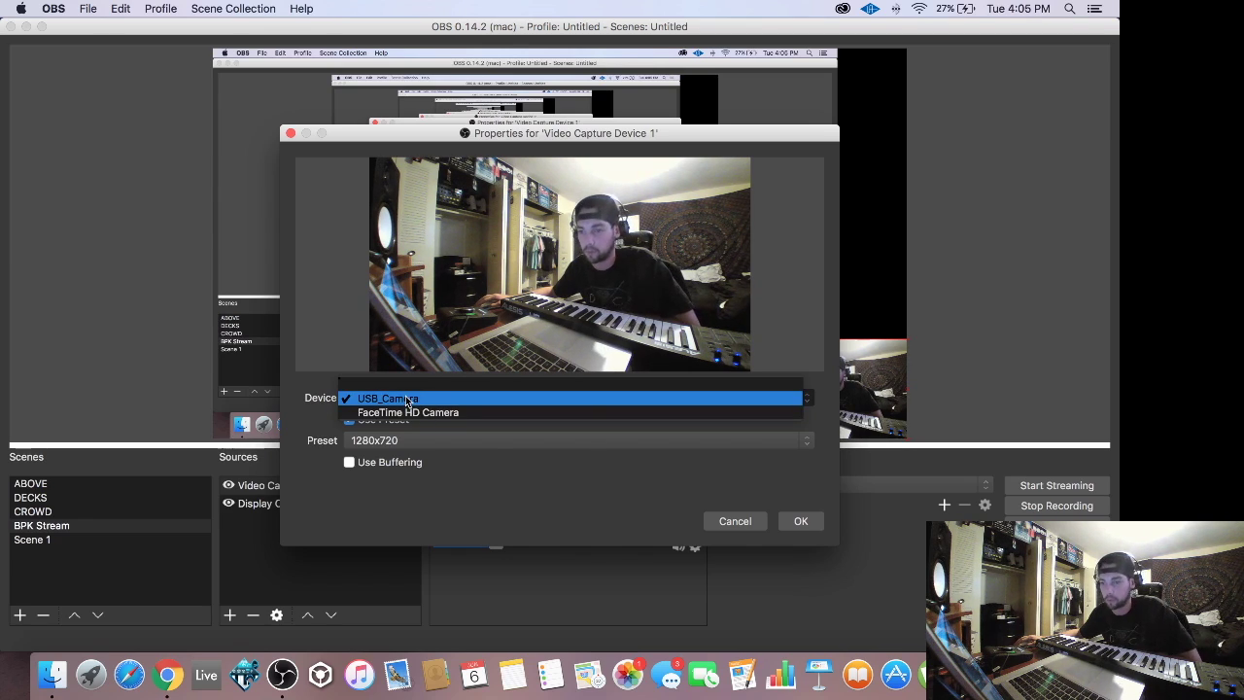
click(406, 400)
click(810, 523)
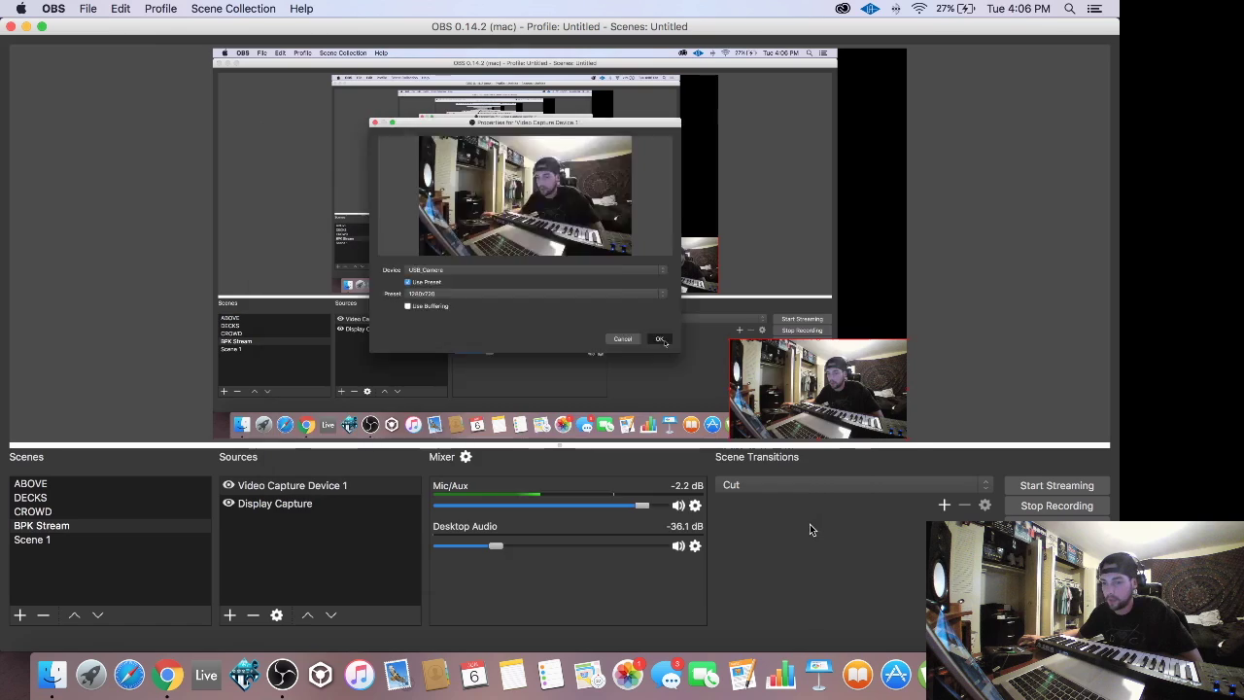
Step: Check the display choices in the Display Capture source's properties and close them with display 0 kept
click(291, 505)
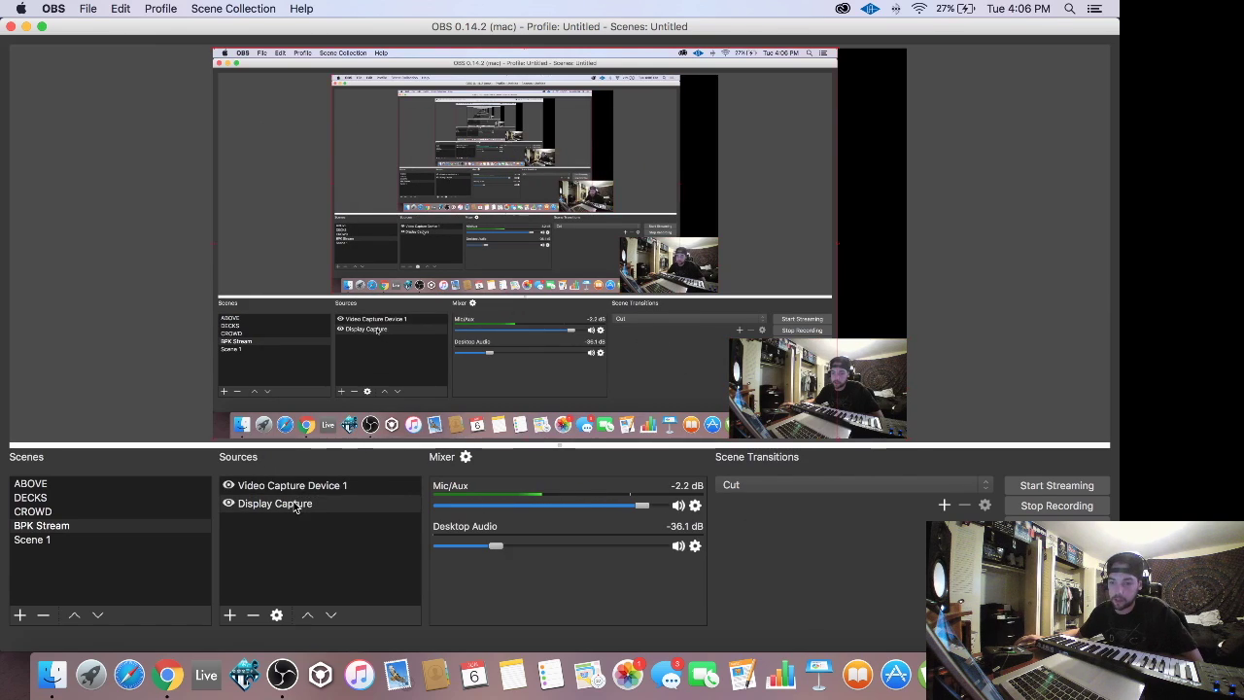
click(277, 614)
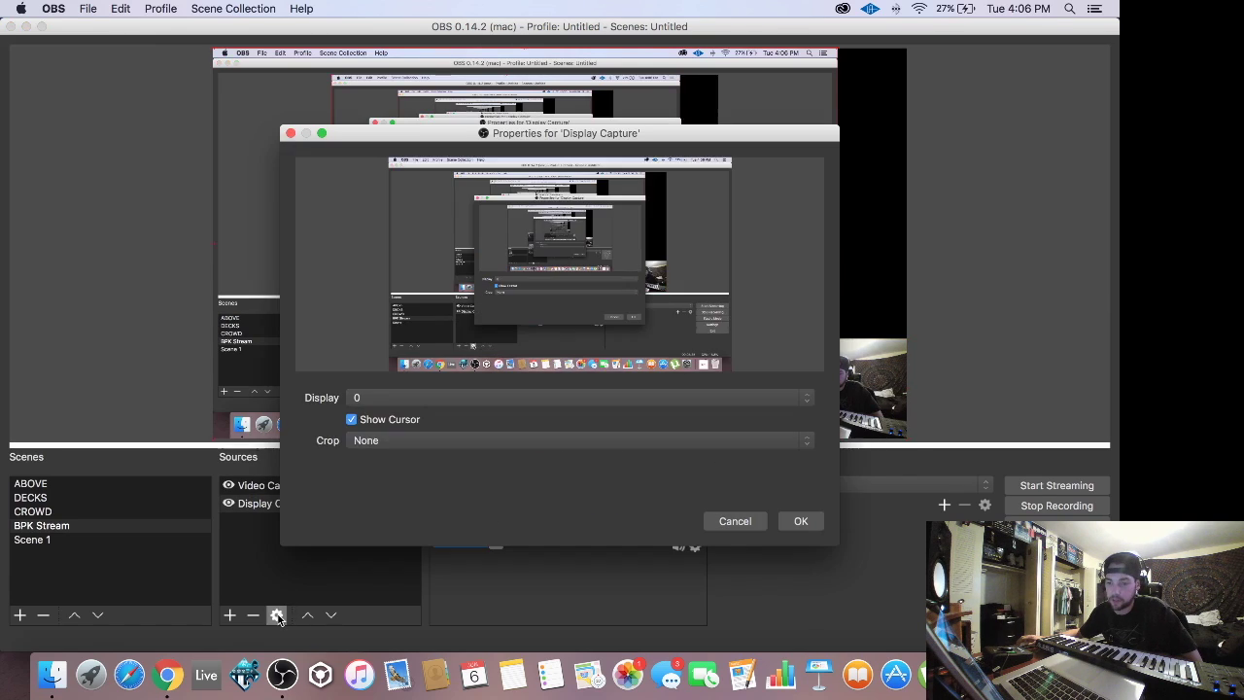
click(443, 401)
click(800, 522)
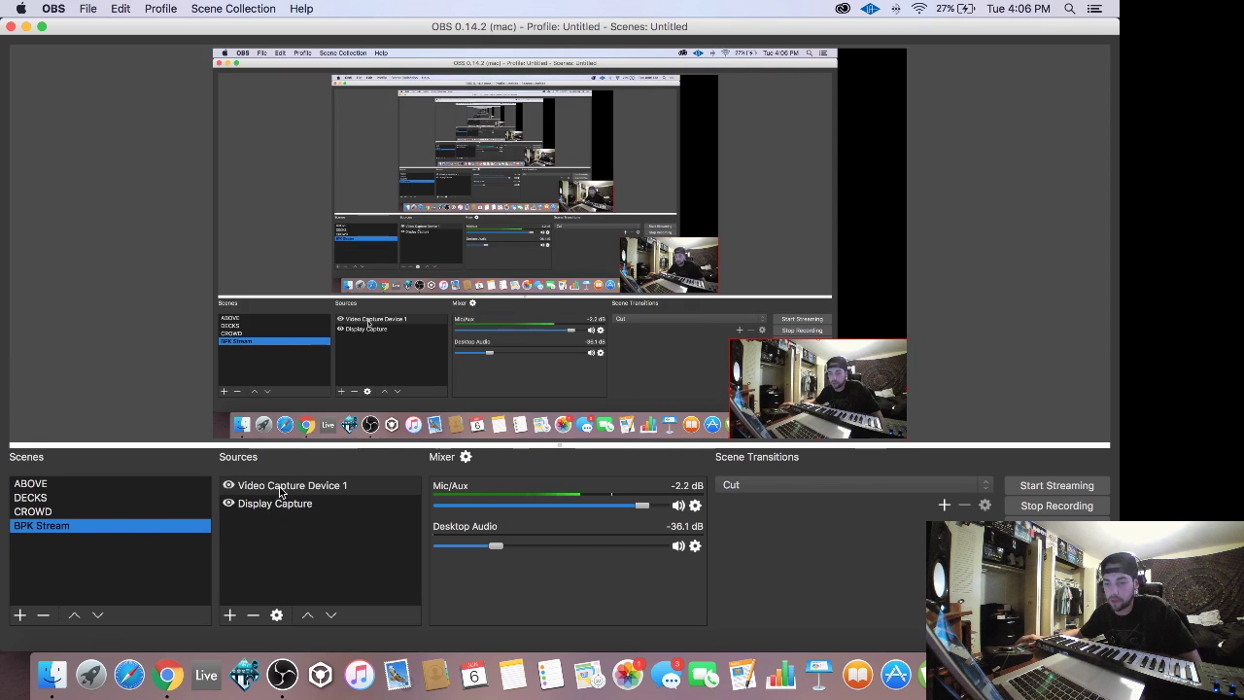
Step: Select the Display Capture and webcam sources in turn, and slightly shrink the webcam overlay in the preview's corner
click(277, 487)
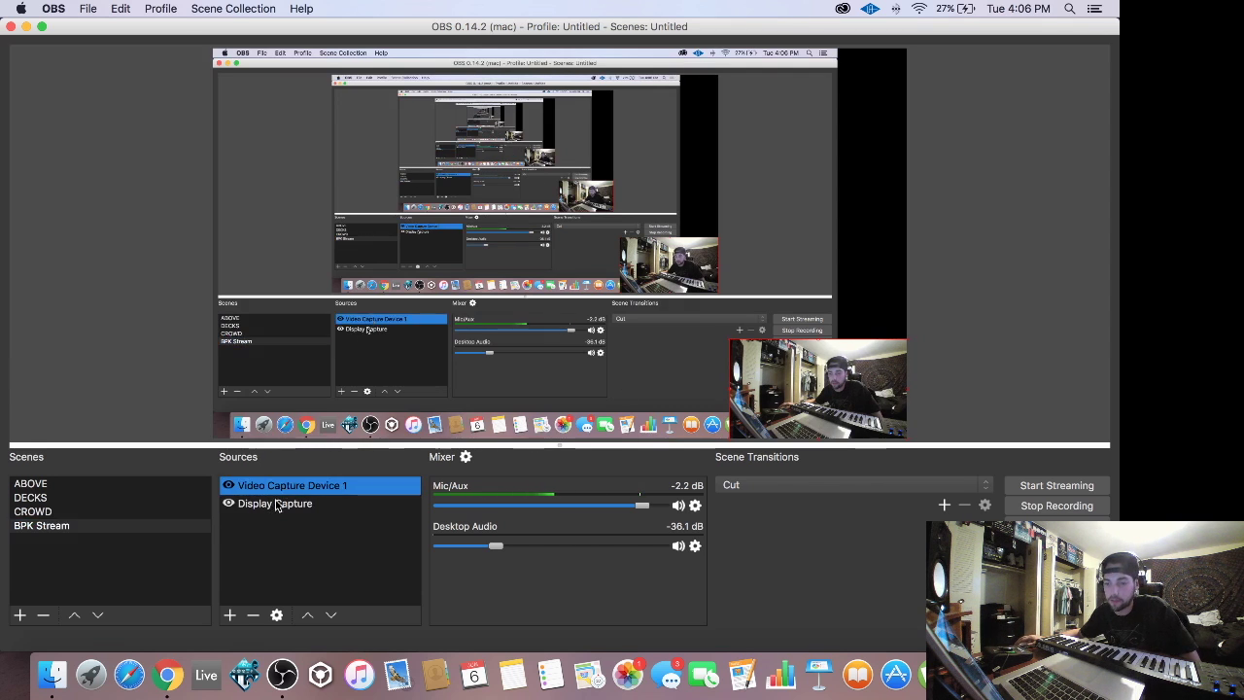
click(278, 504)
click(733, 248)
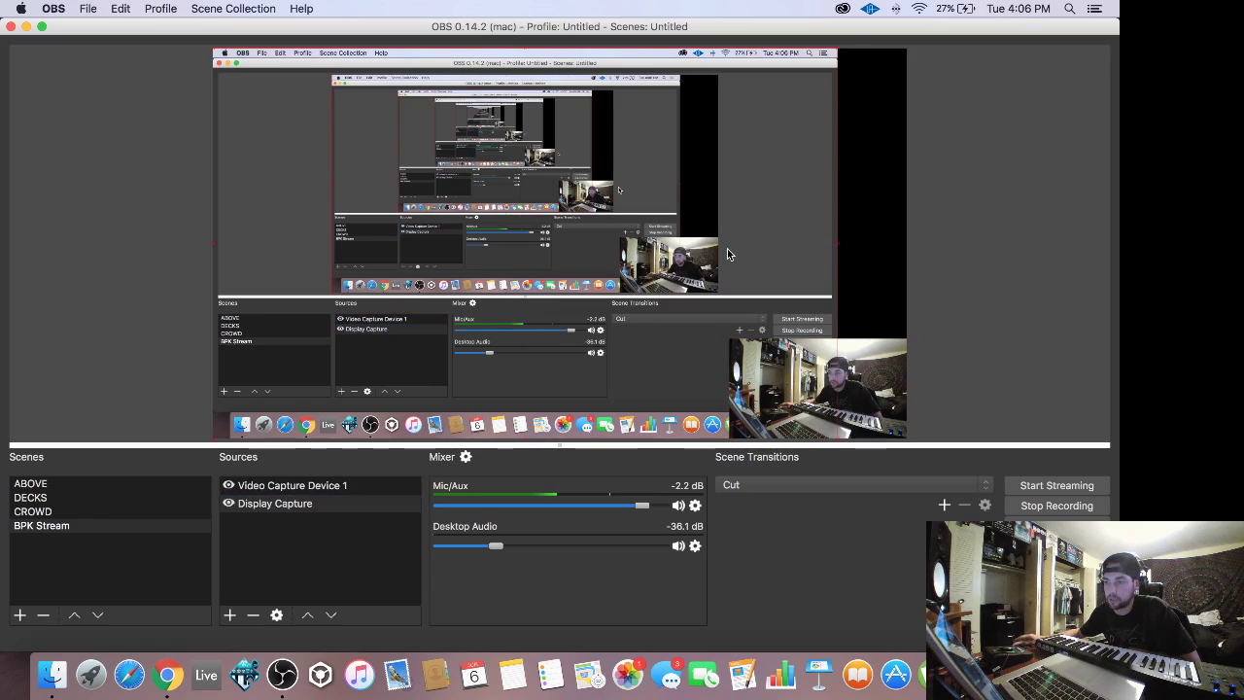
mouse_move(837, 55)
mouse_down()
mouse_move(617, 194)
mouse_move(884, 80)
mouse_move(816, 67)
mouse_move(838, 51)
mouse_up()
click(859, 406)
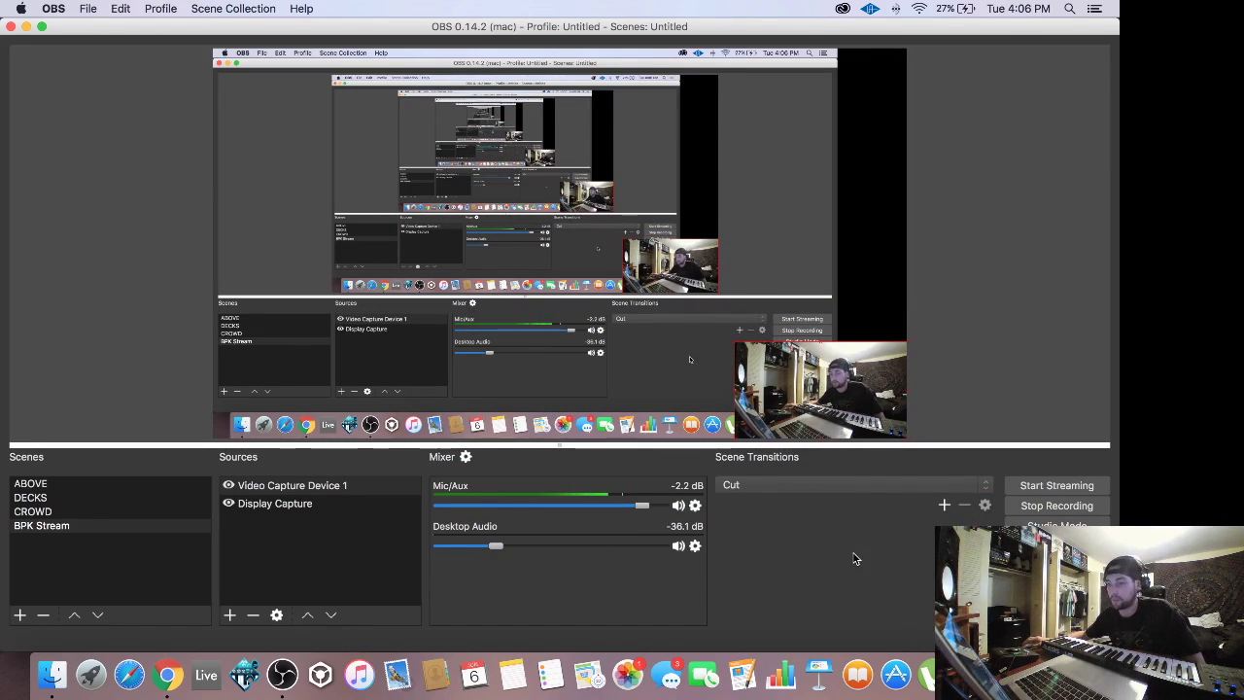
Step: Check the audio settings, keeping Soundflower (2ch) as the desktop audio device and Built-in Microphone as the mic, and confirm
key(super+comma)
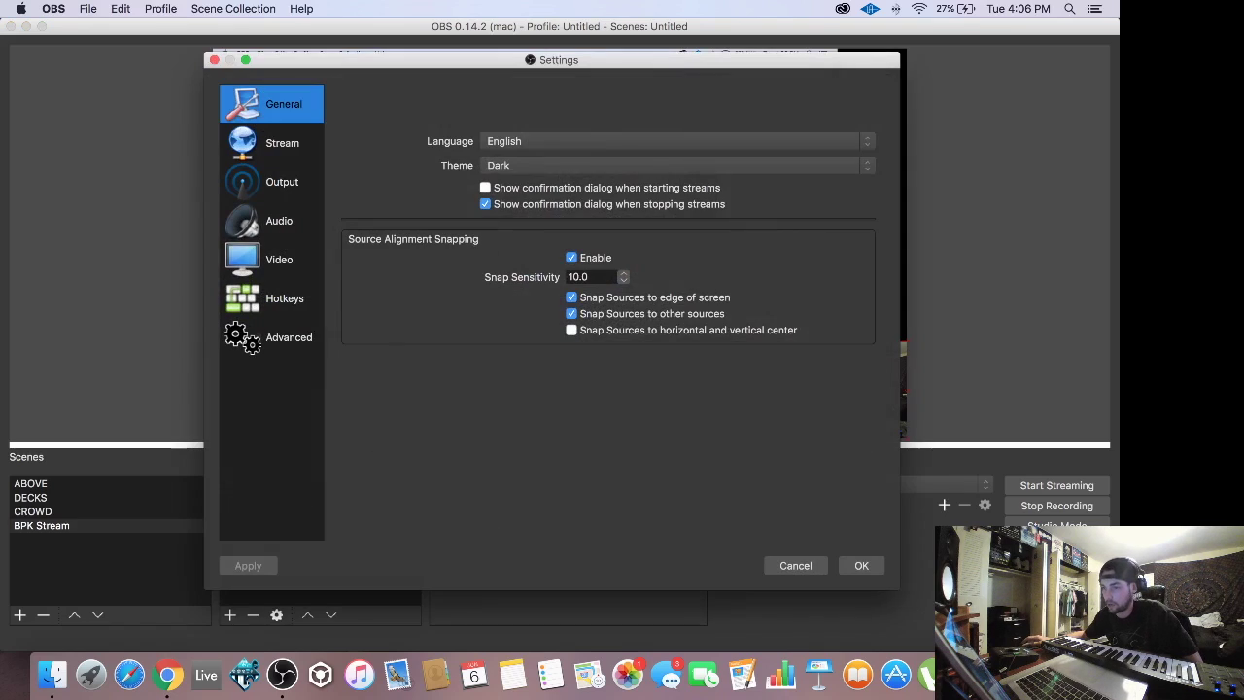
click(280, 223)
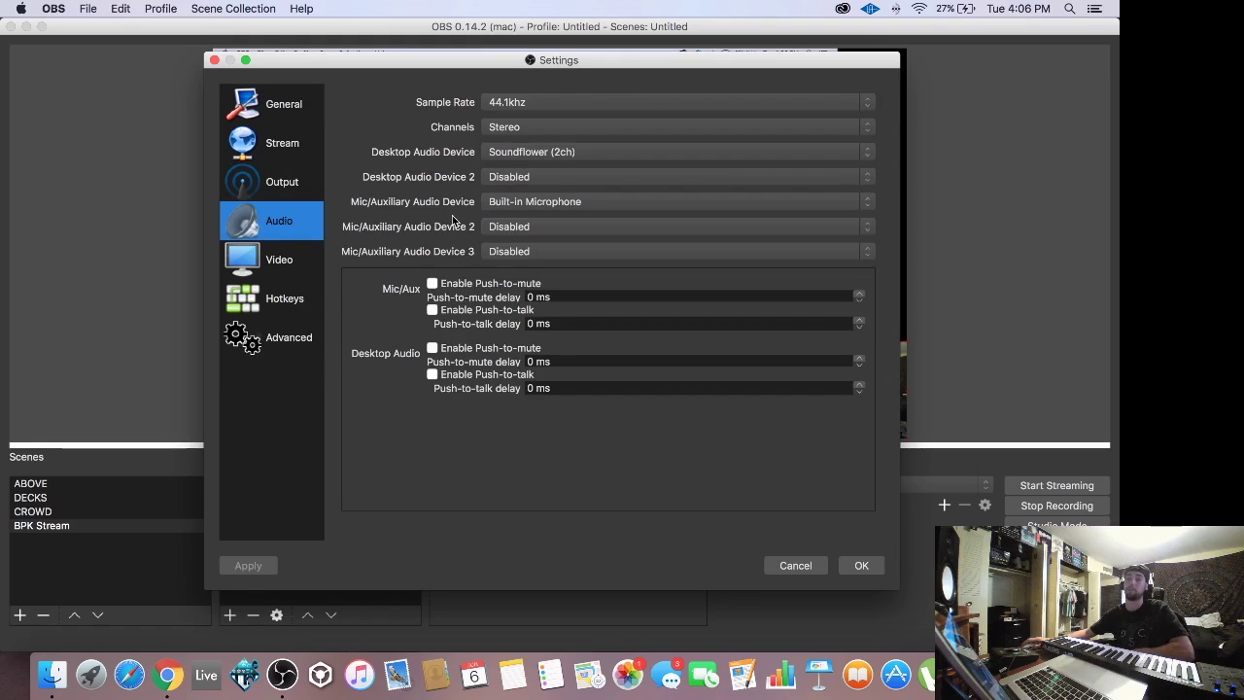
click(532, 155)
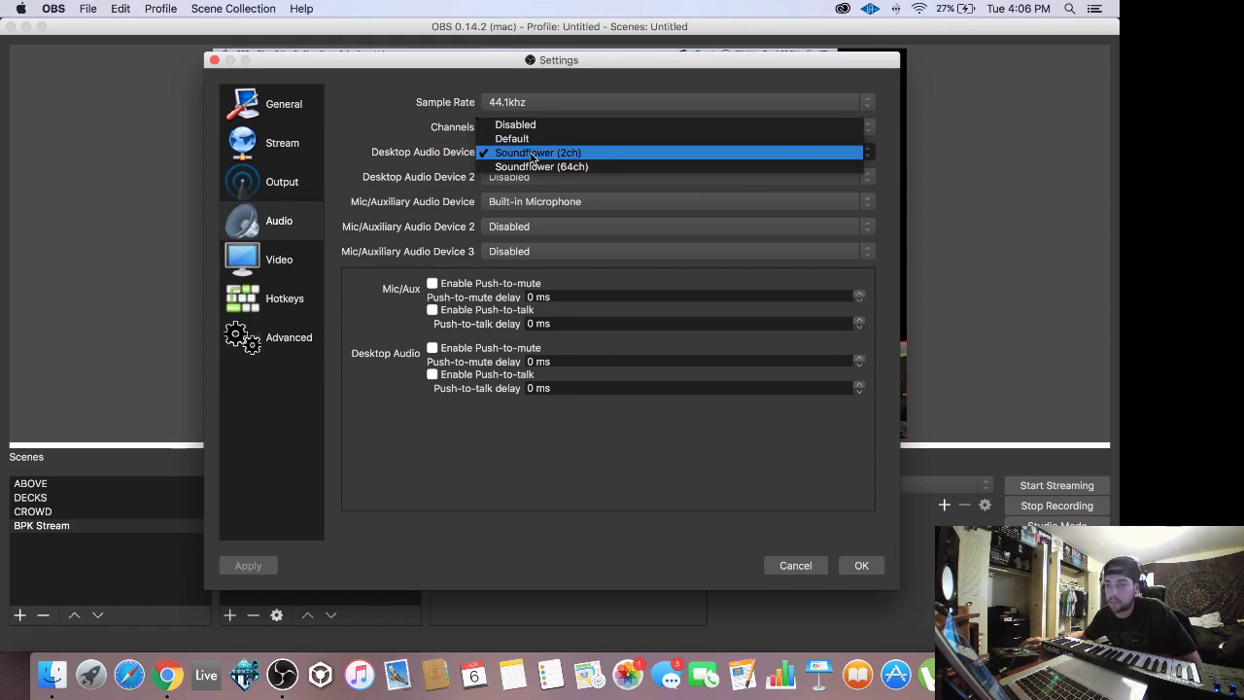
click(532, 155)
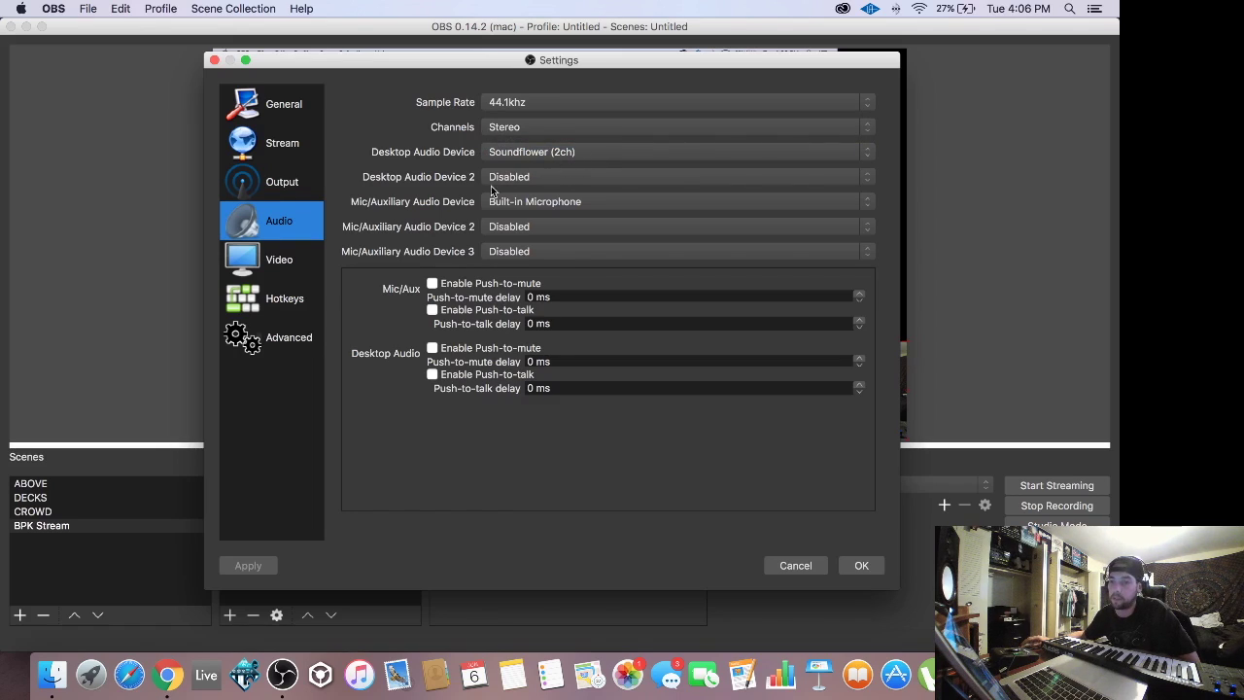
click(547, 207)
click(547, 207)
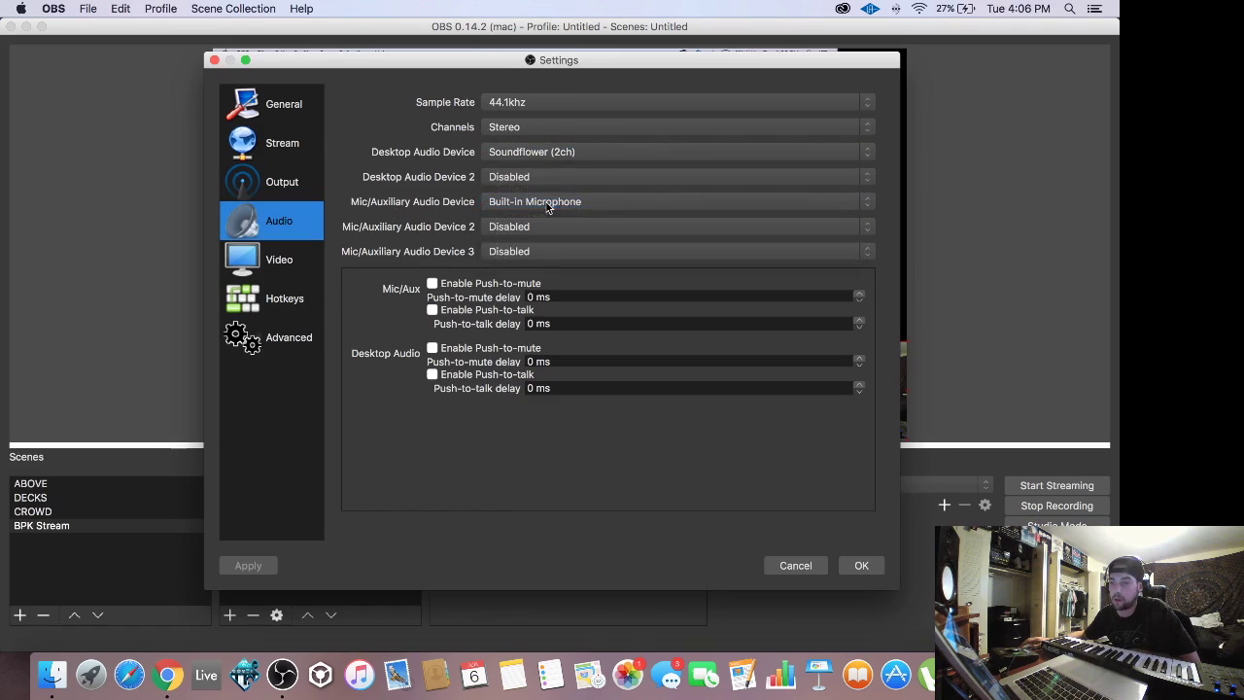
click(861, 565)
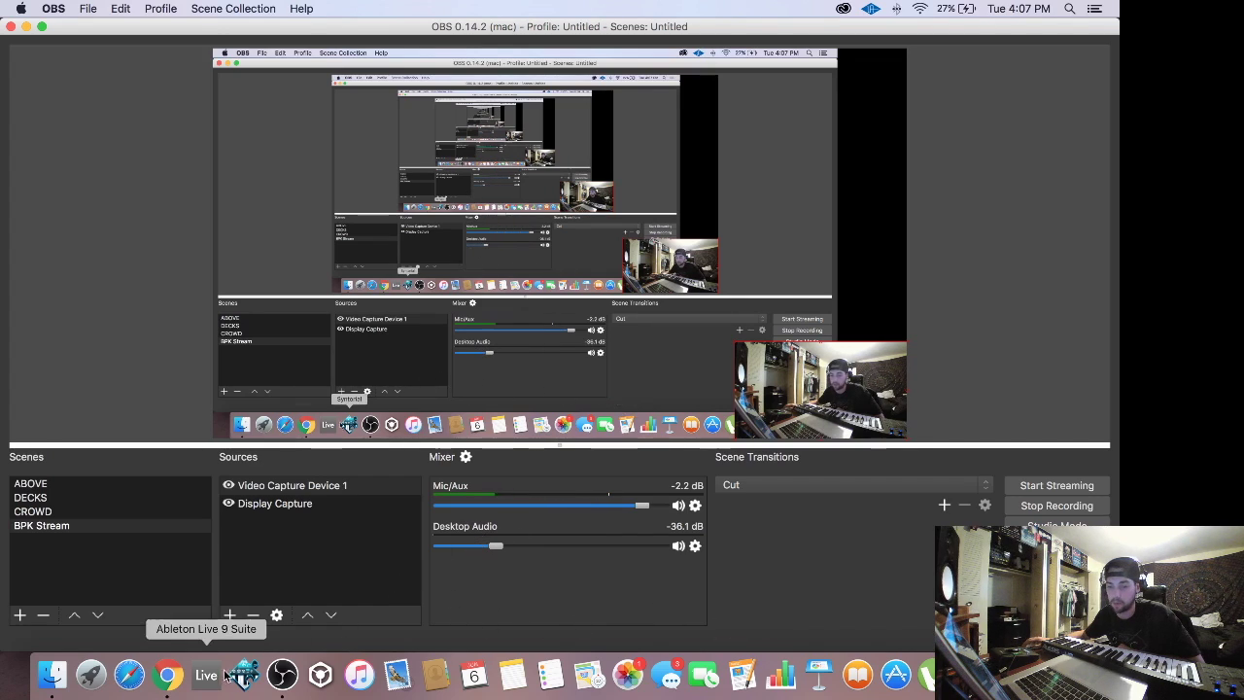
Step: Switch to Chrome, play the Madeon - Innocence track from the SoundCloud likes, and return to OBS to check the Desktop Audio level
click(170, 677)
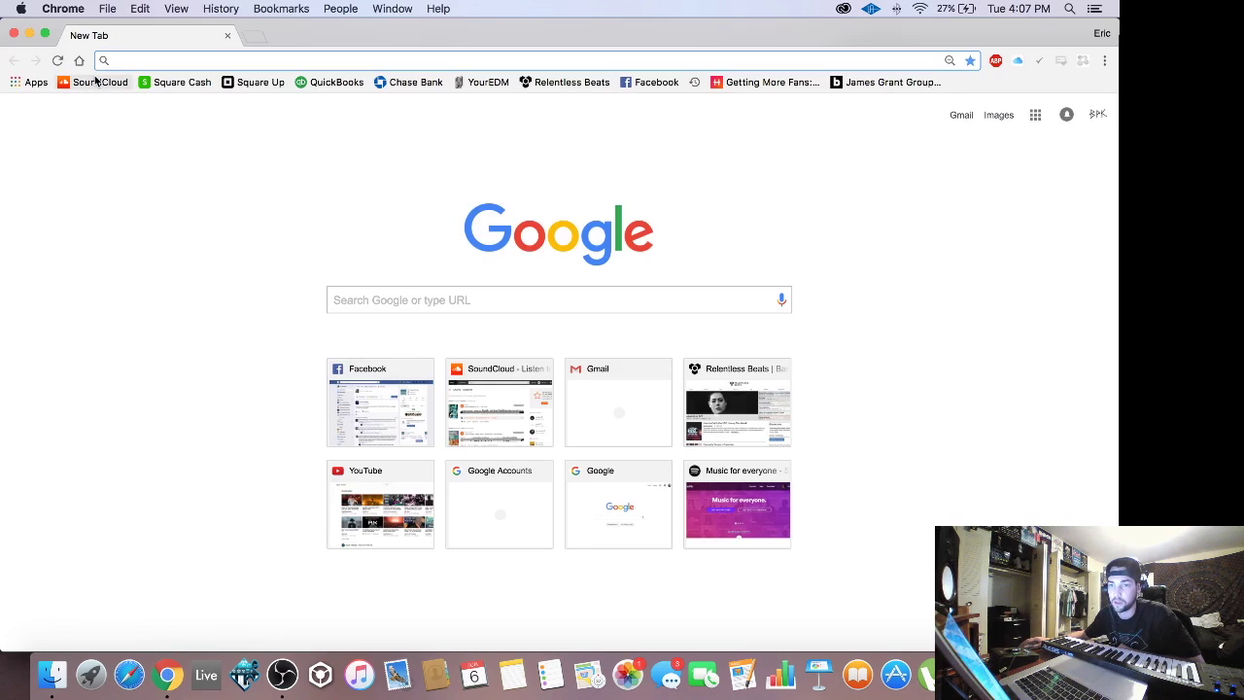
click(97, 81)
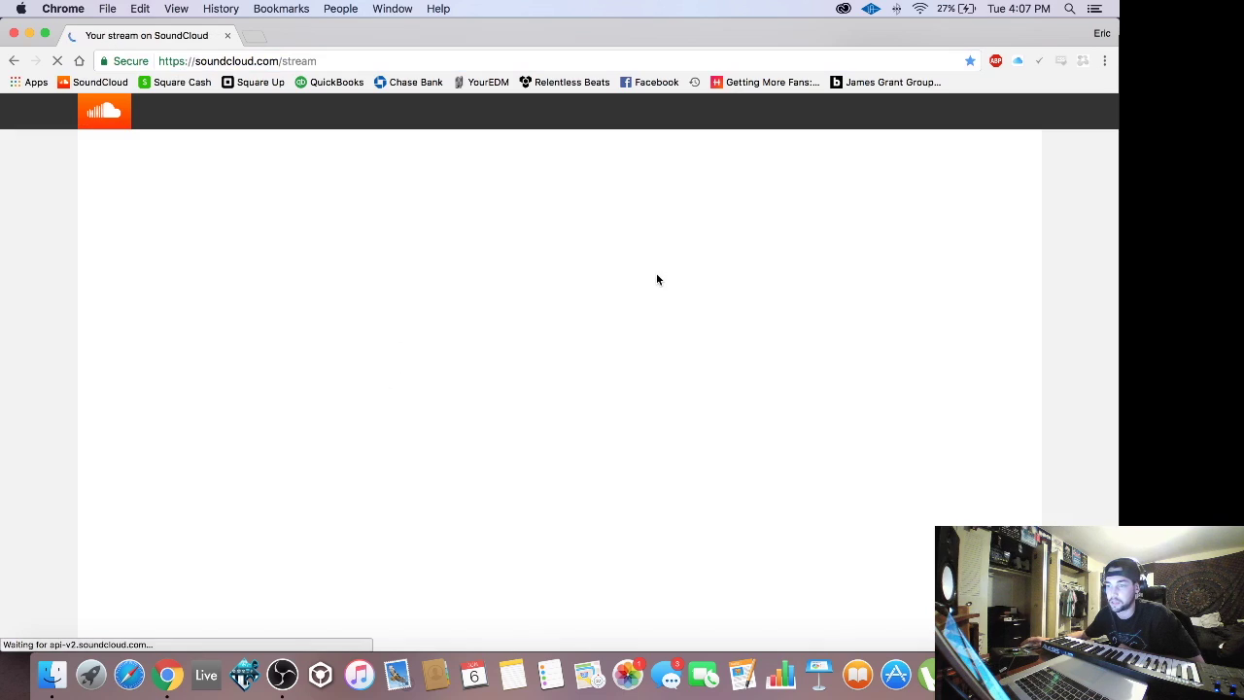
click(860, 126)
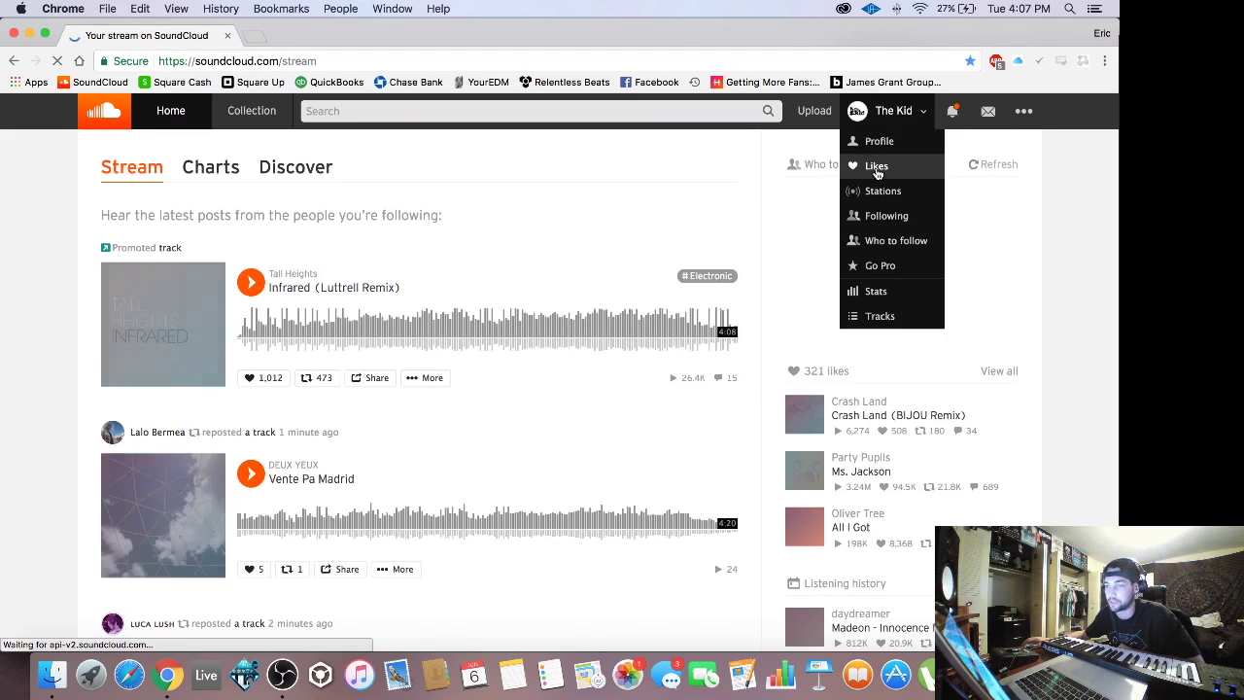
click(877, 167)
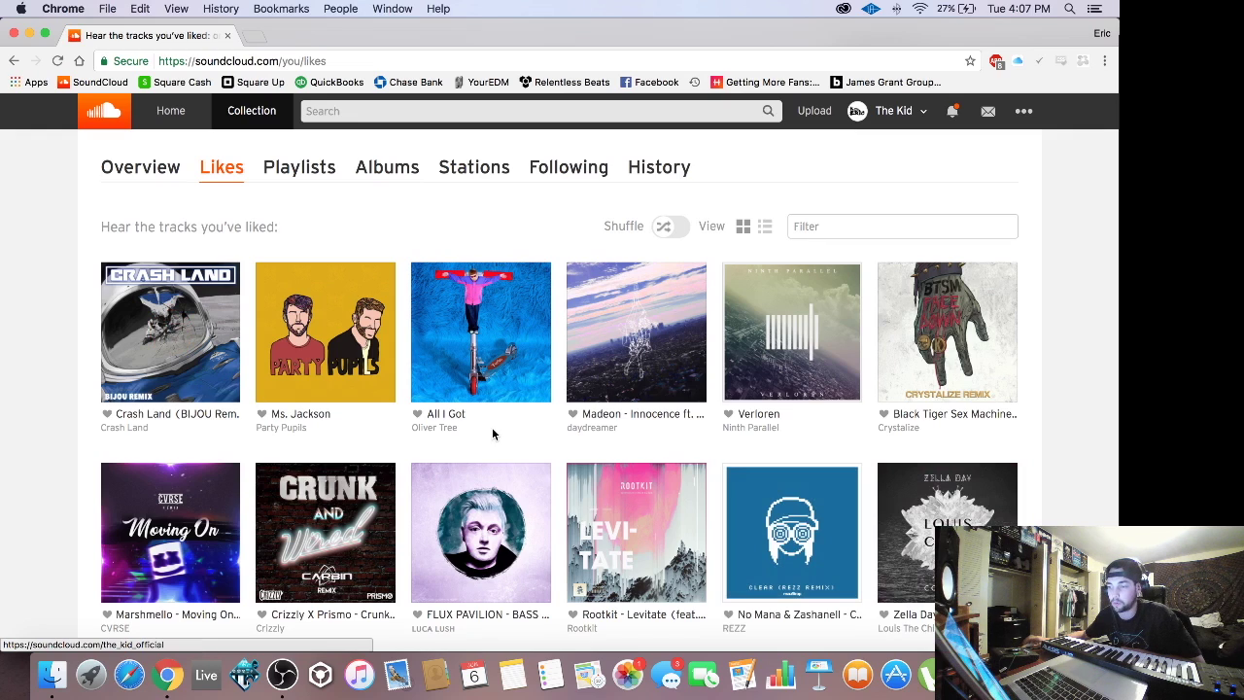
scroll(602, 350, down, 1)
click(636, 314)
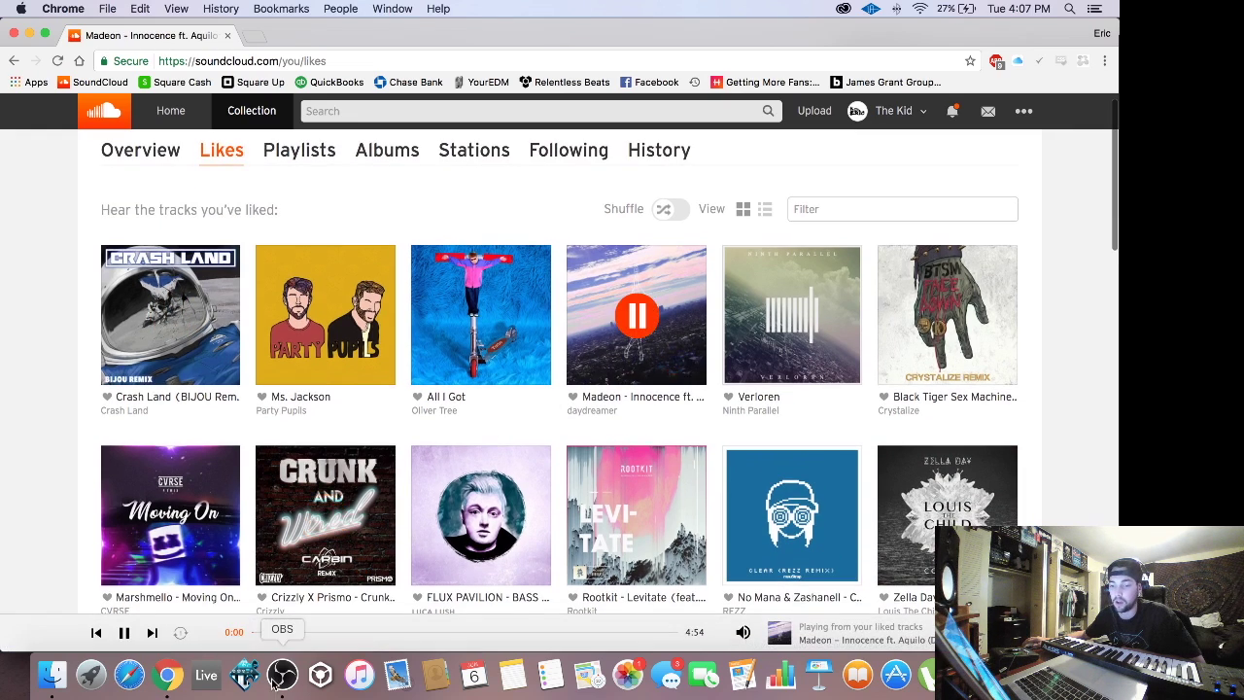
click(277, 682)
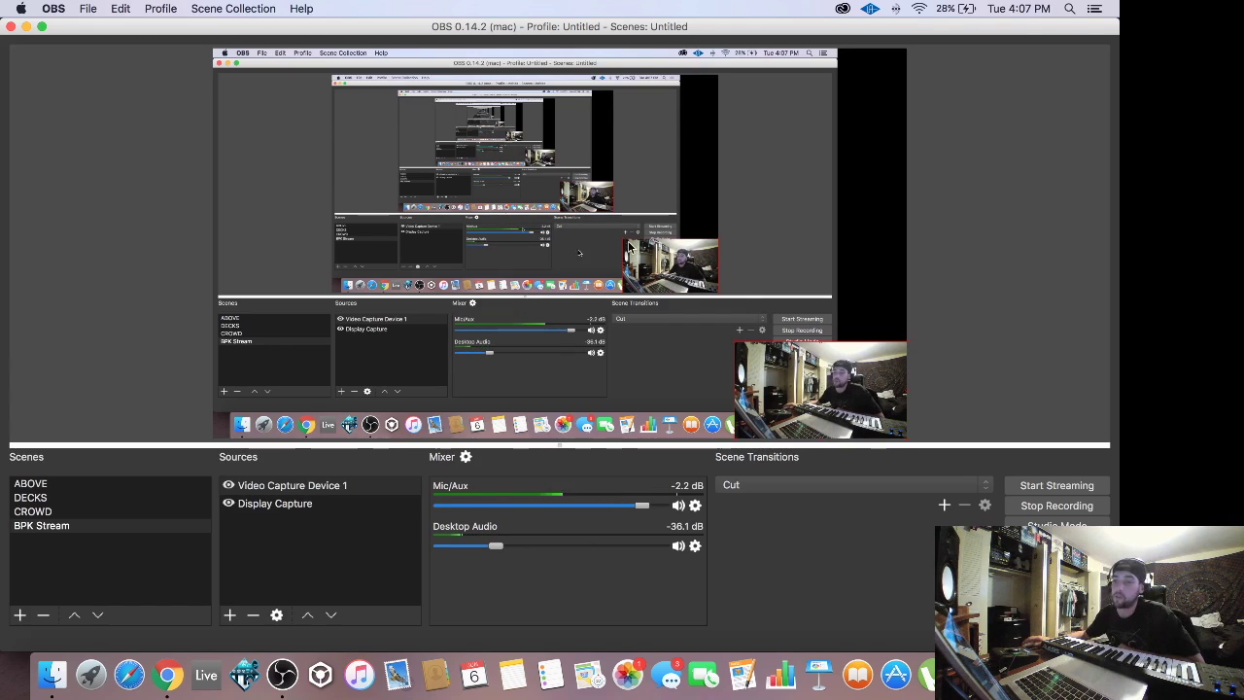
Step: Launch Ableton Live and, in its audio preferences, select Universal Audio Apollo Thunderbolt as the audio input device
click(207, 677)
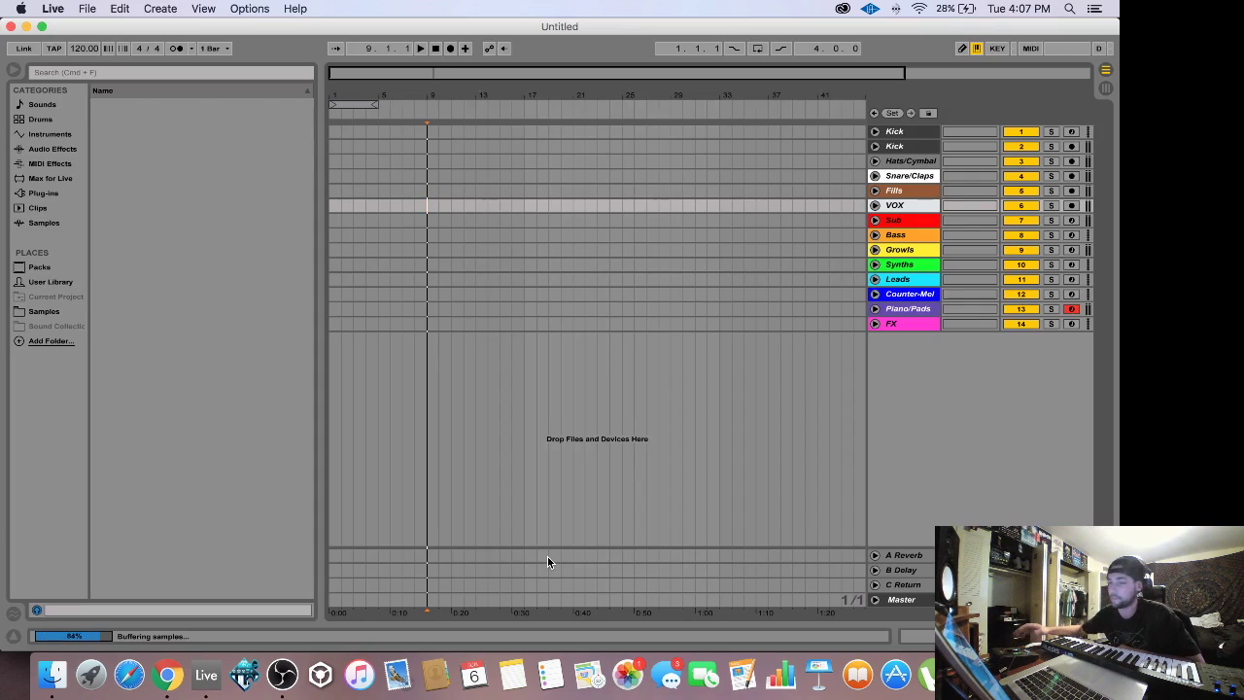
click(53, 9)
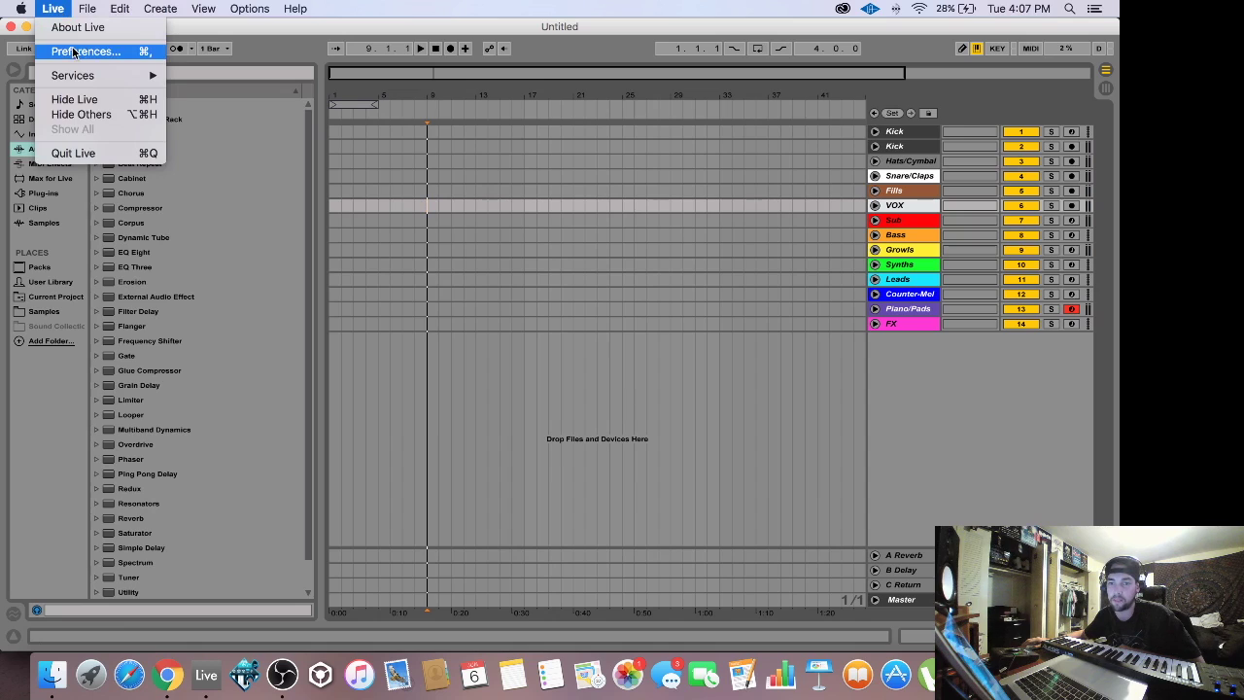
click(73, 52)
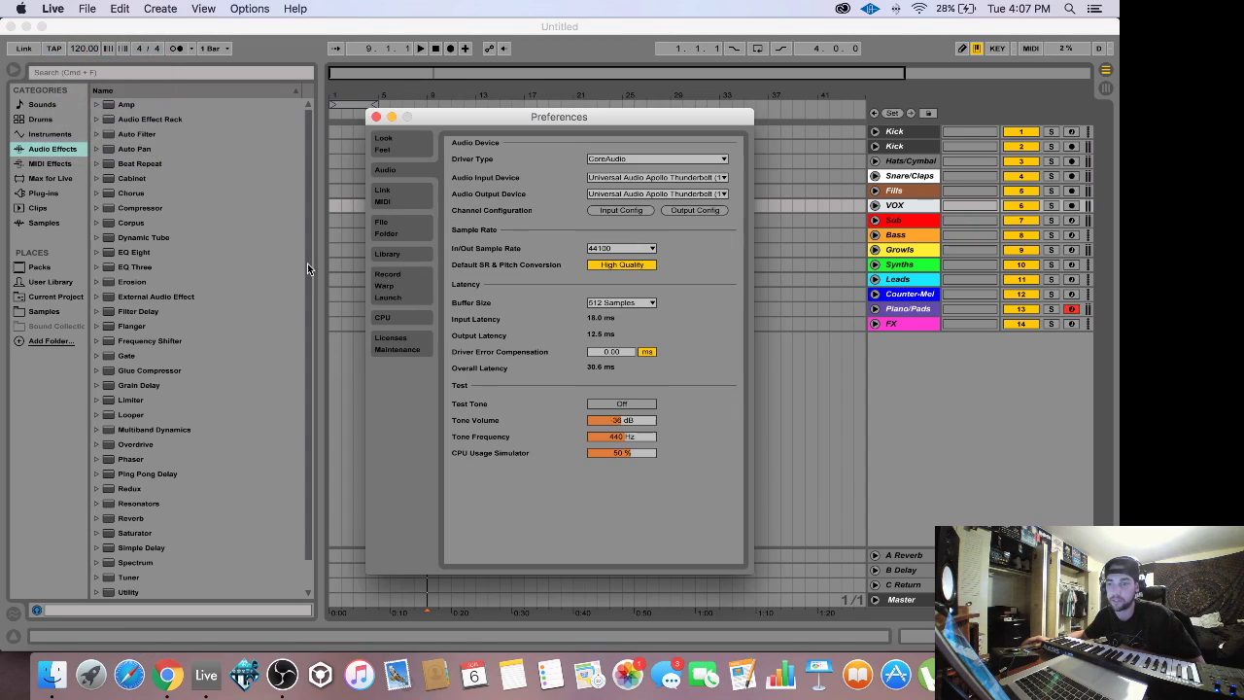
click(637, 179)
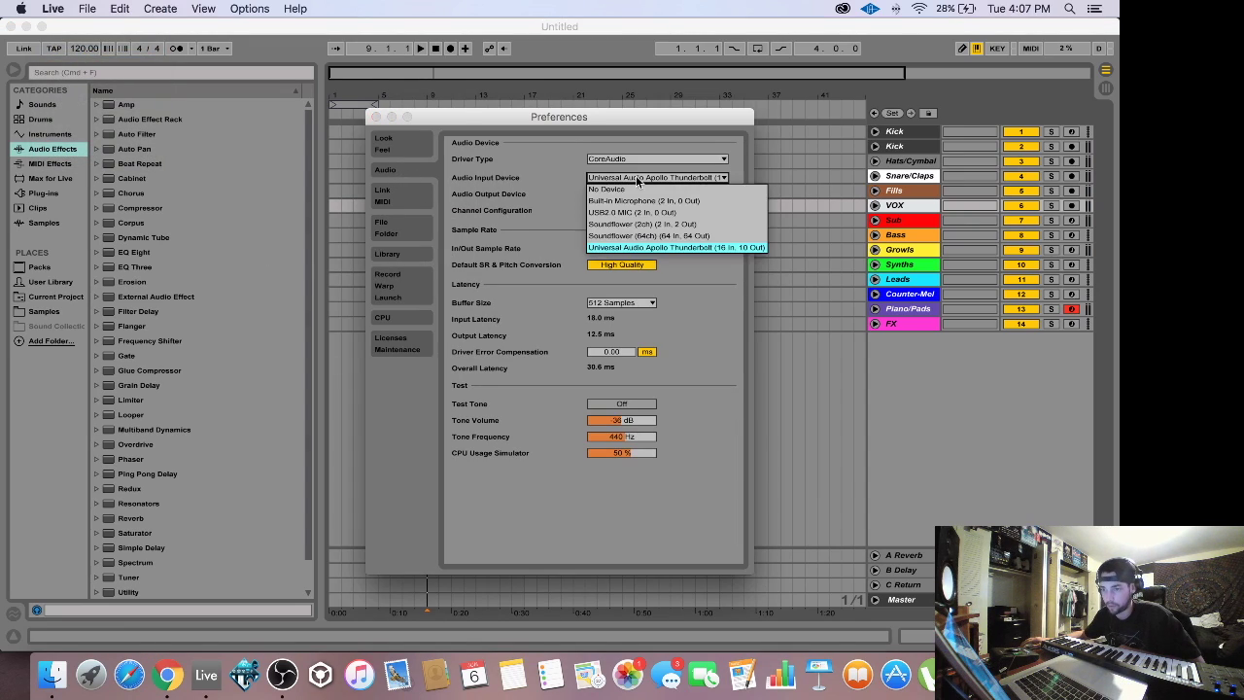
click(637, 248)
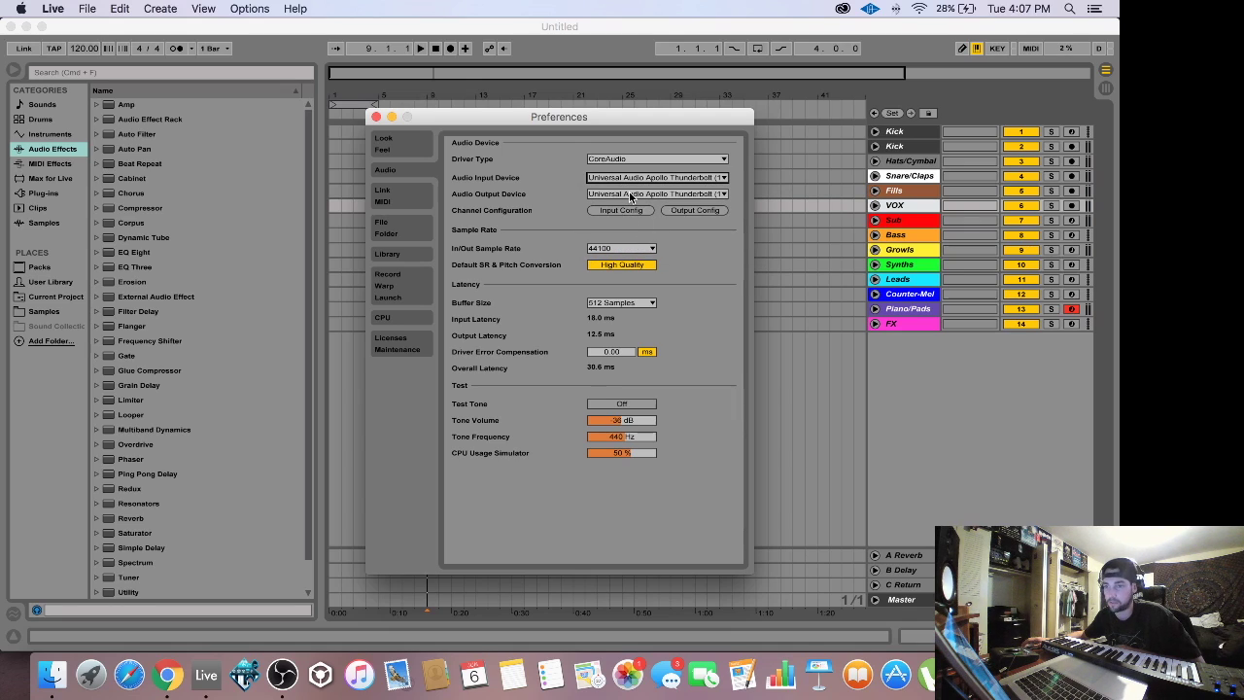
click(631, 180)
click(632, 249)
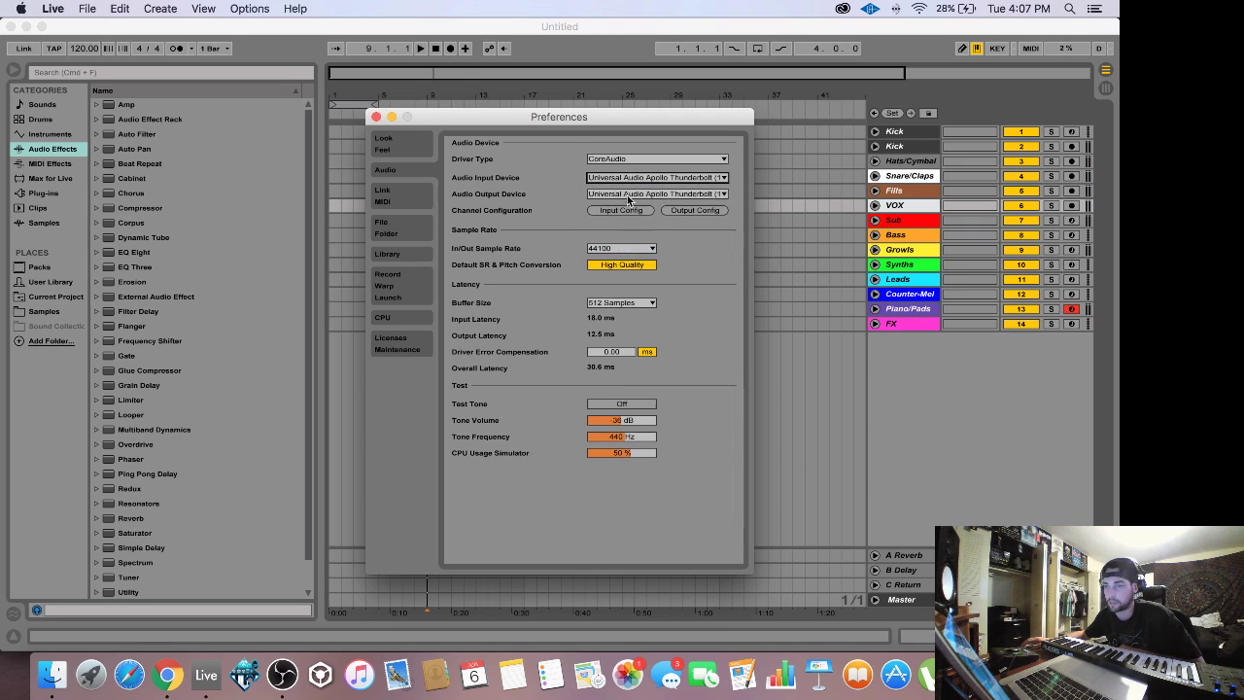
Step: Set the audio output device to Multi-Output Device (0 In, 2 Out) and close the preferences
click(627, 197)
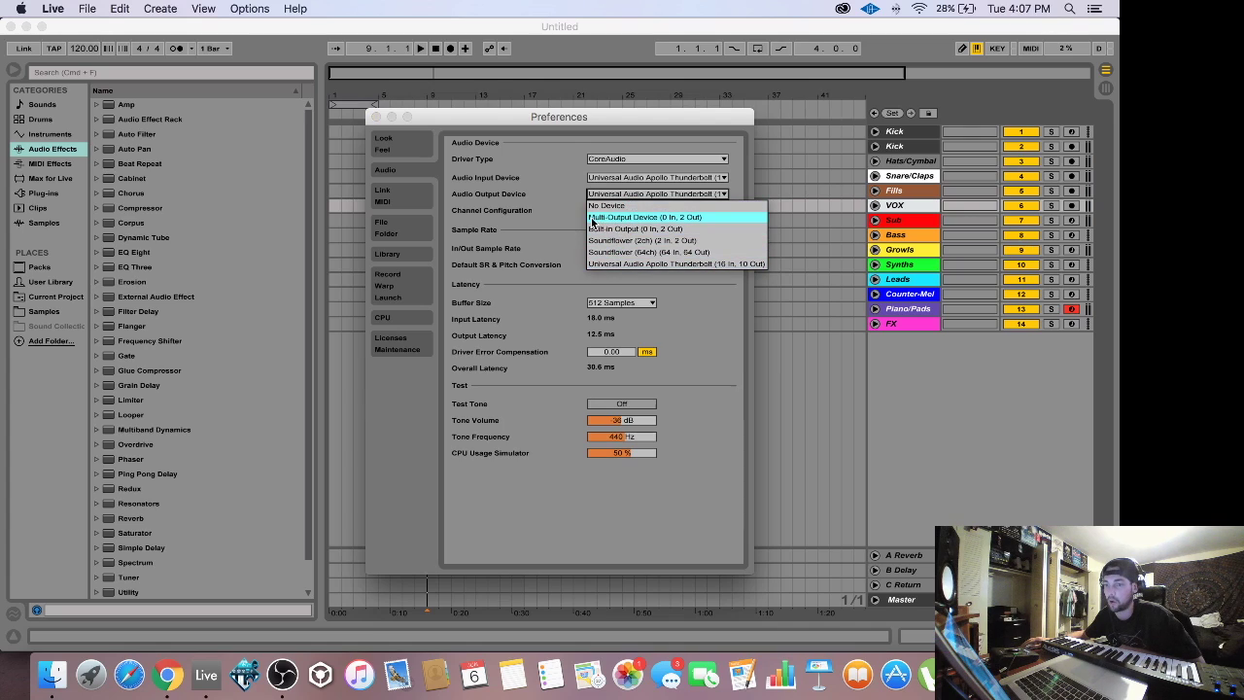
click(614, 218)
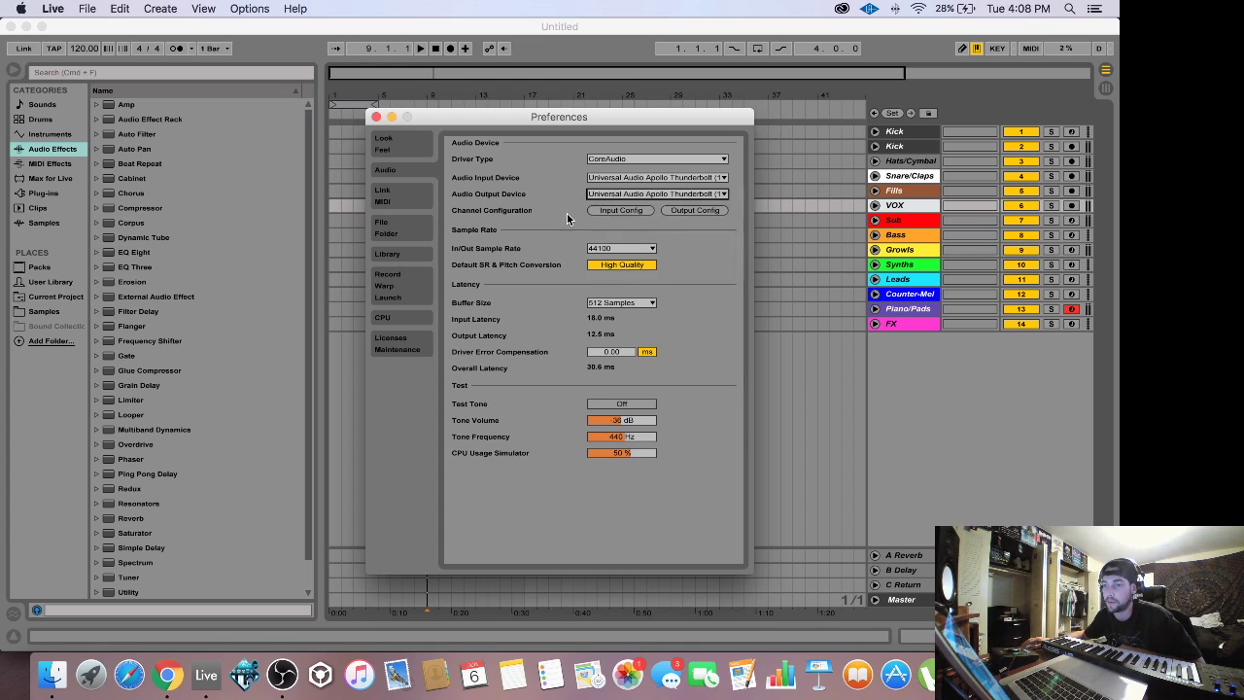
click(619, 194)
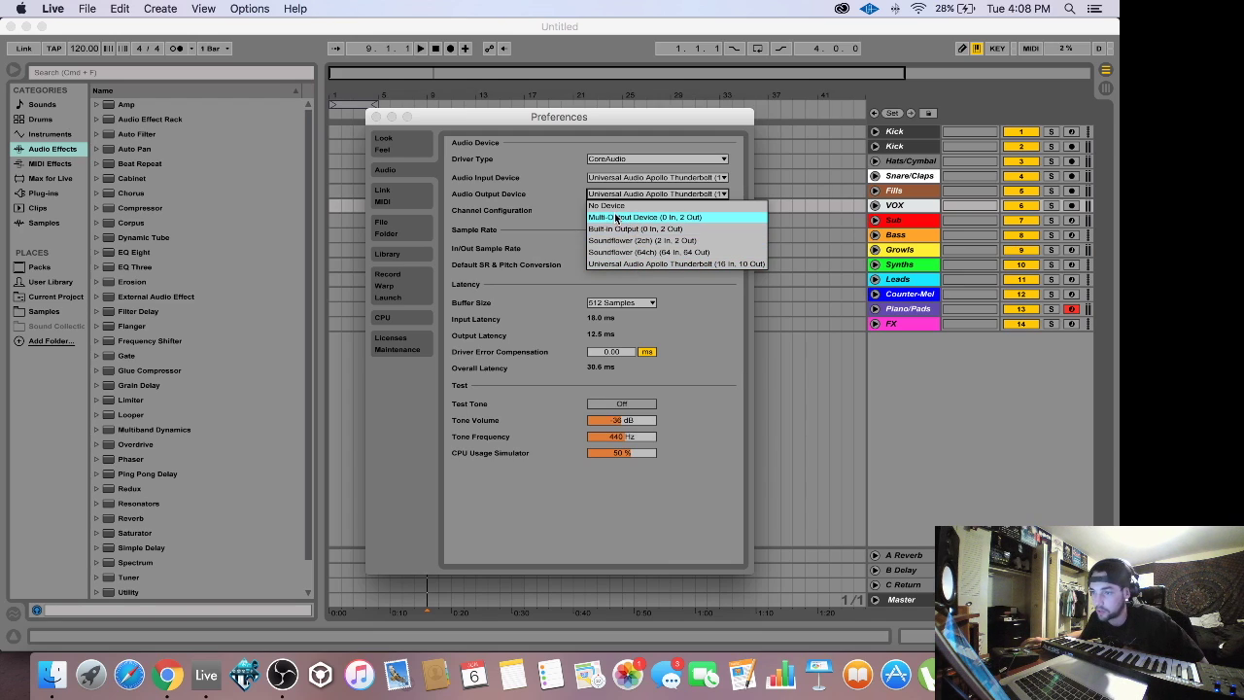
click(628, 218)
click(376, 116)
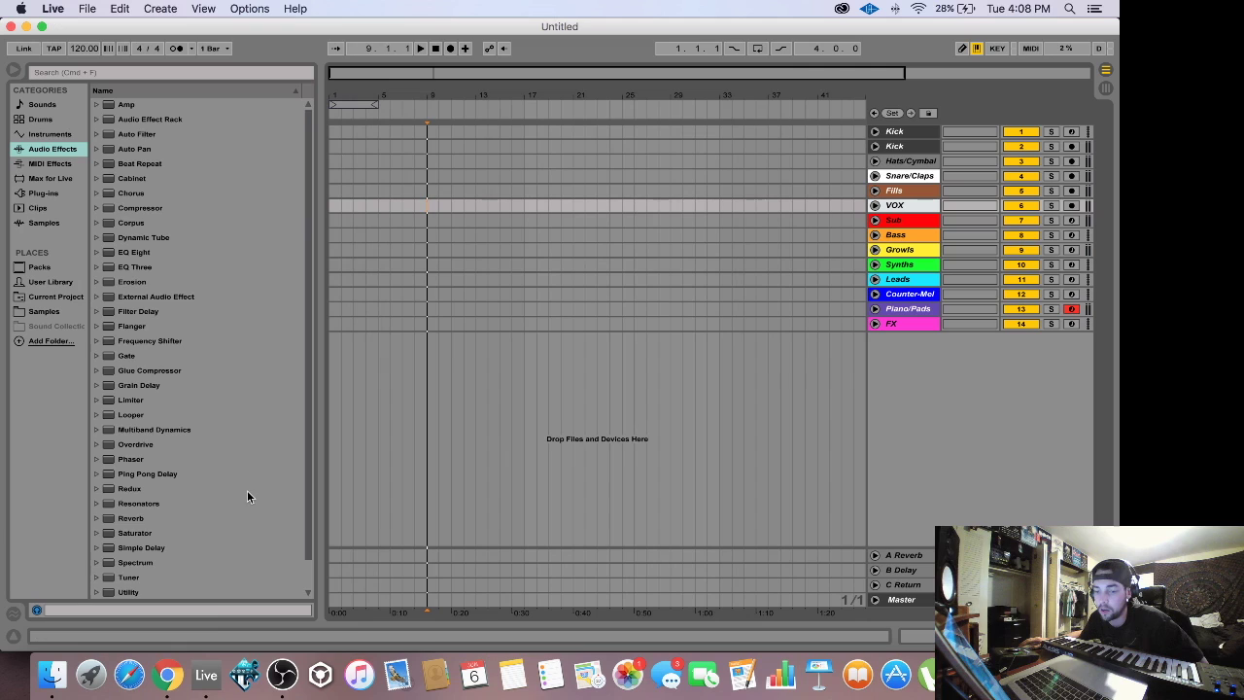
Step: Switch to Chrome to pause the SoundCloud track, and return to Ableton Live
click(168, 674)
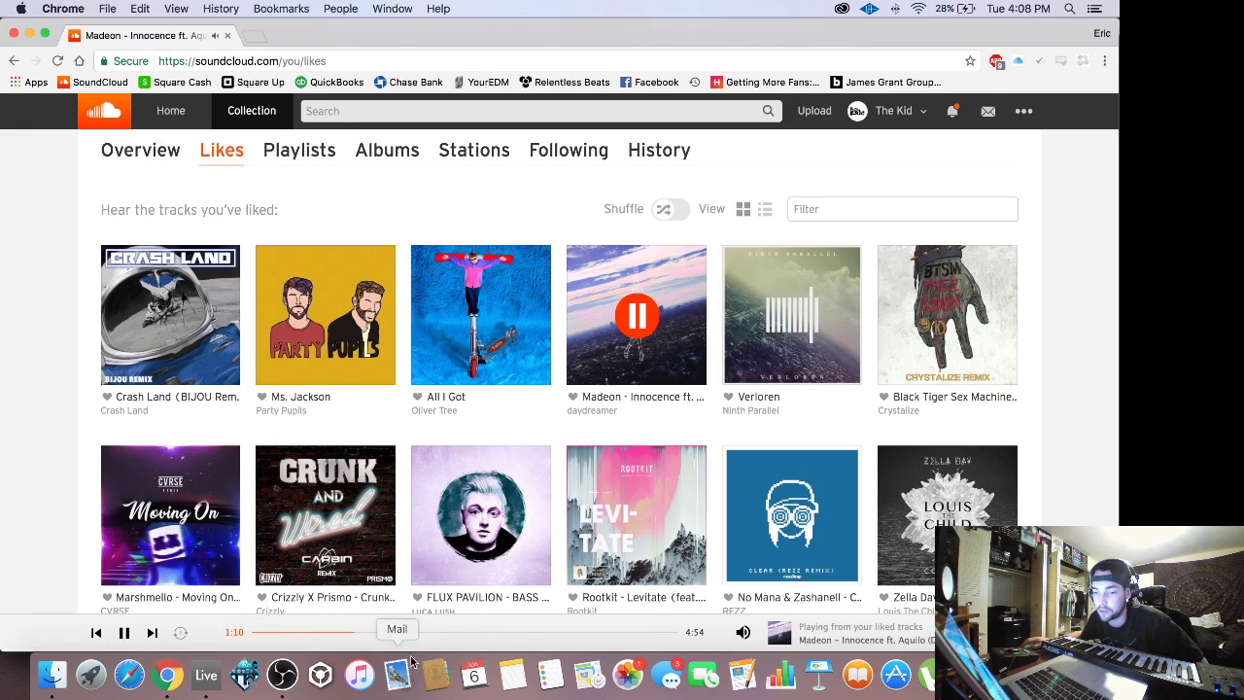
key(space)
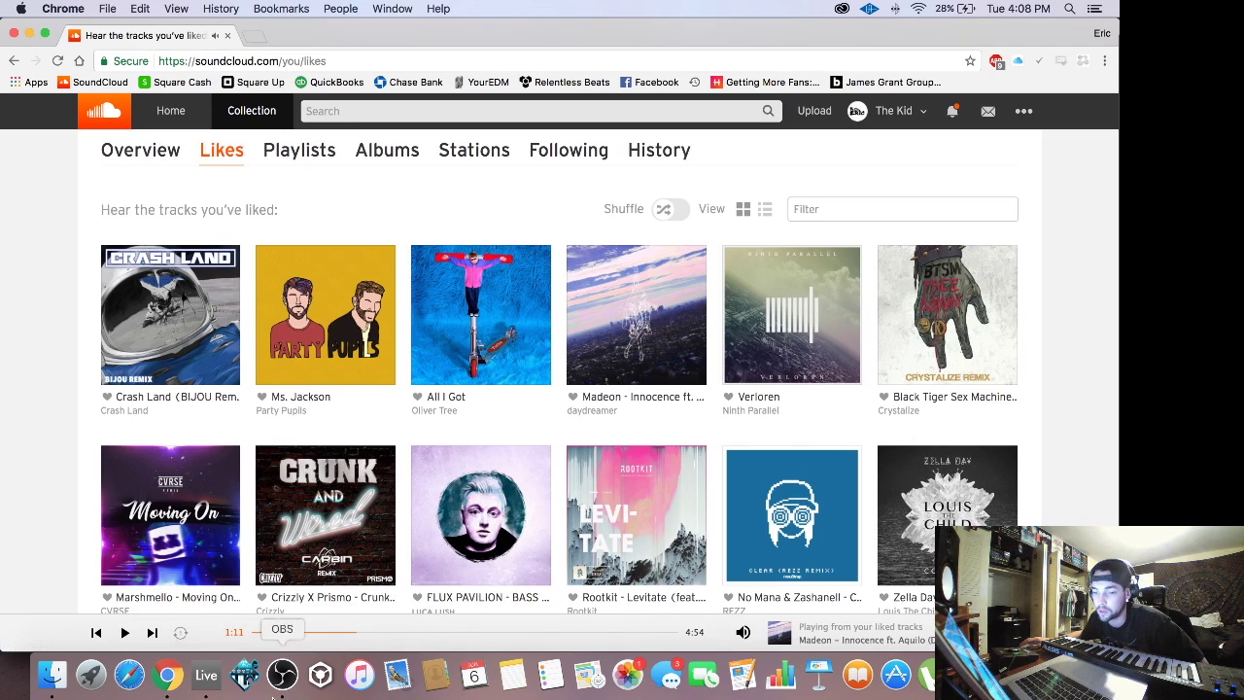
click(206, 674)
click(89, 7)
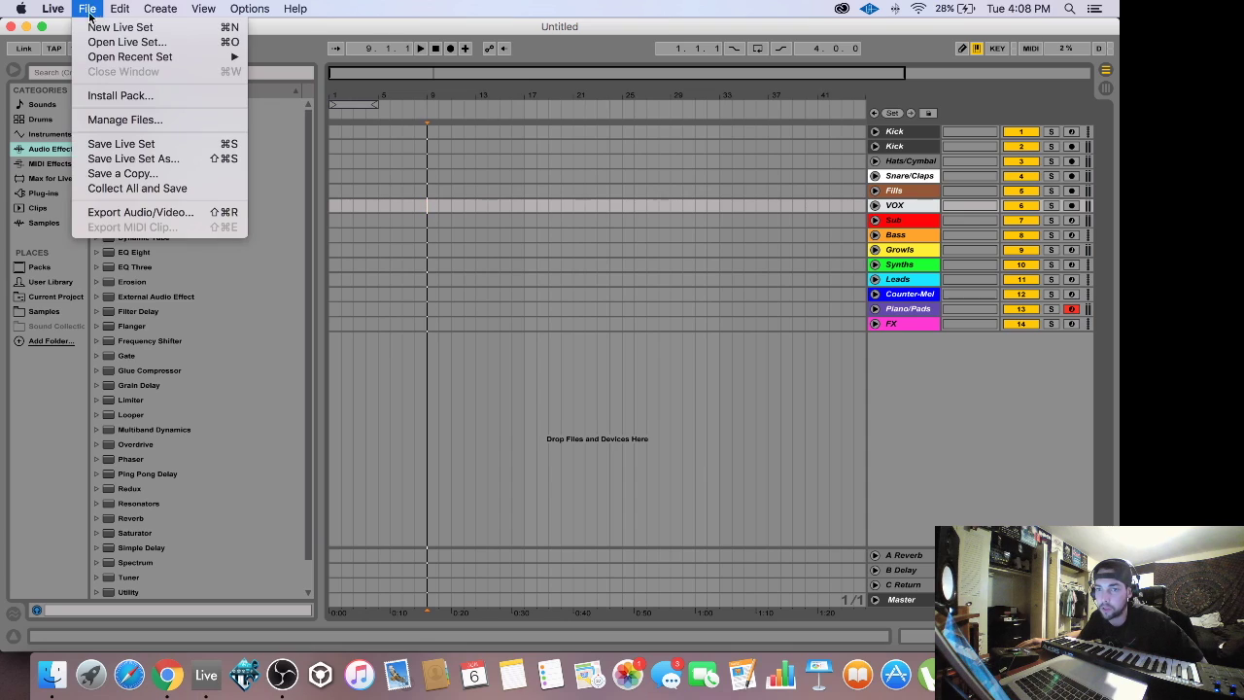
click(280, 42)
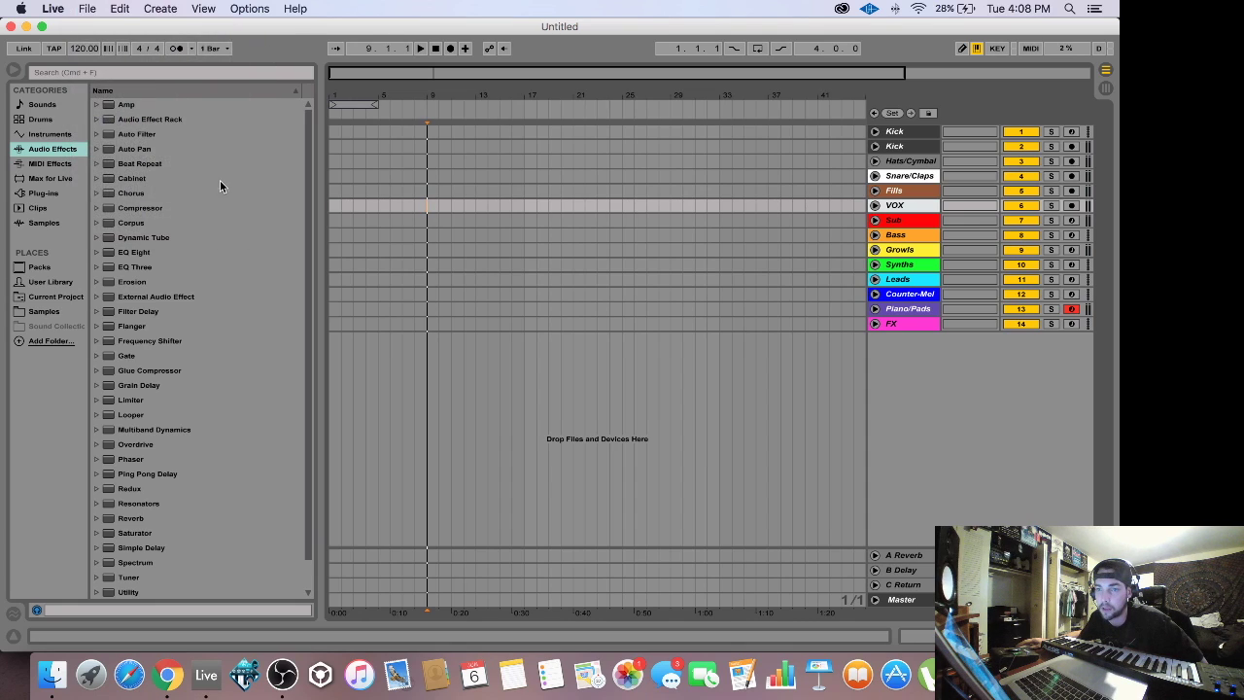
Step: Load the Operator instrument from the browser's Instruments category onto a new track
click(57, 136)
click(97, 208)
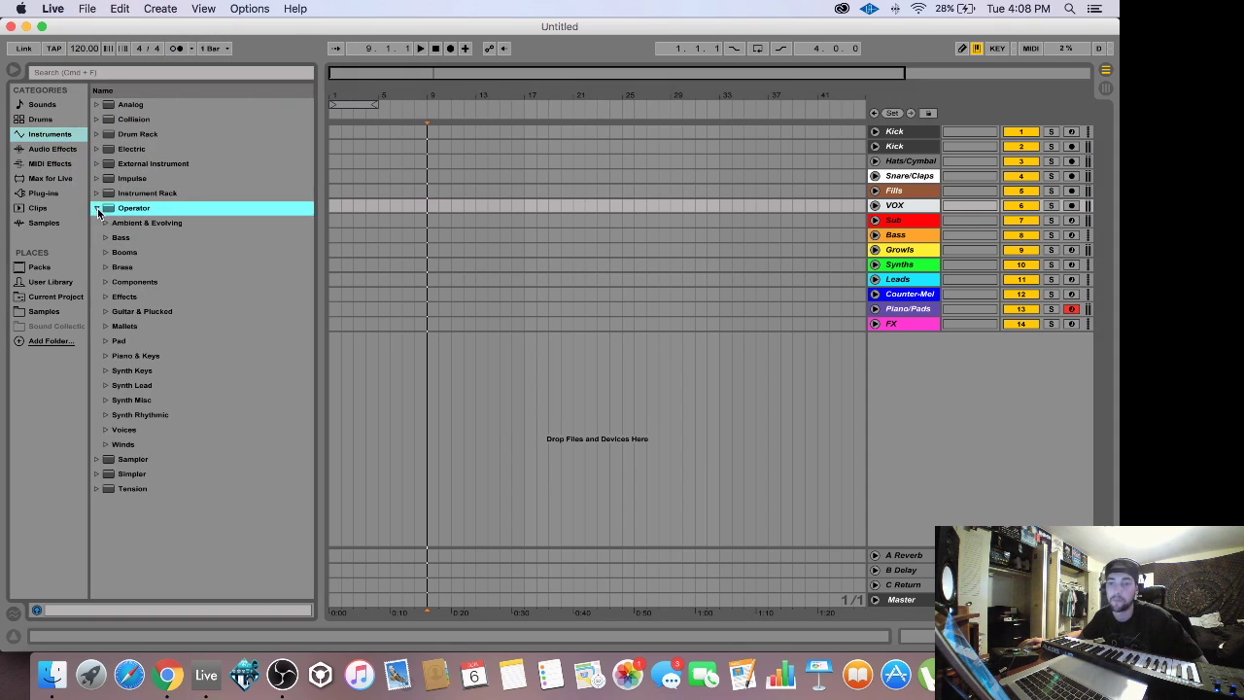
double_click(138, 207)
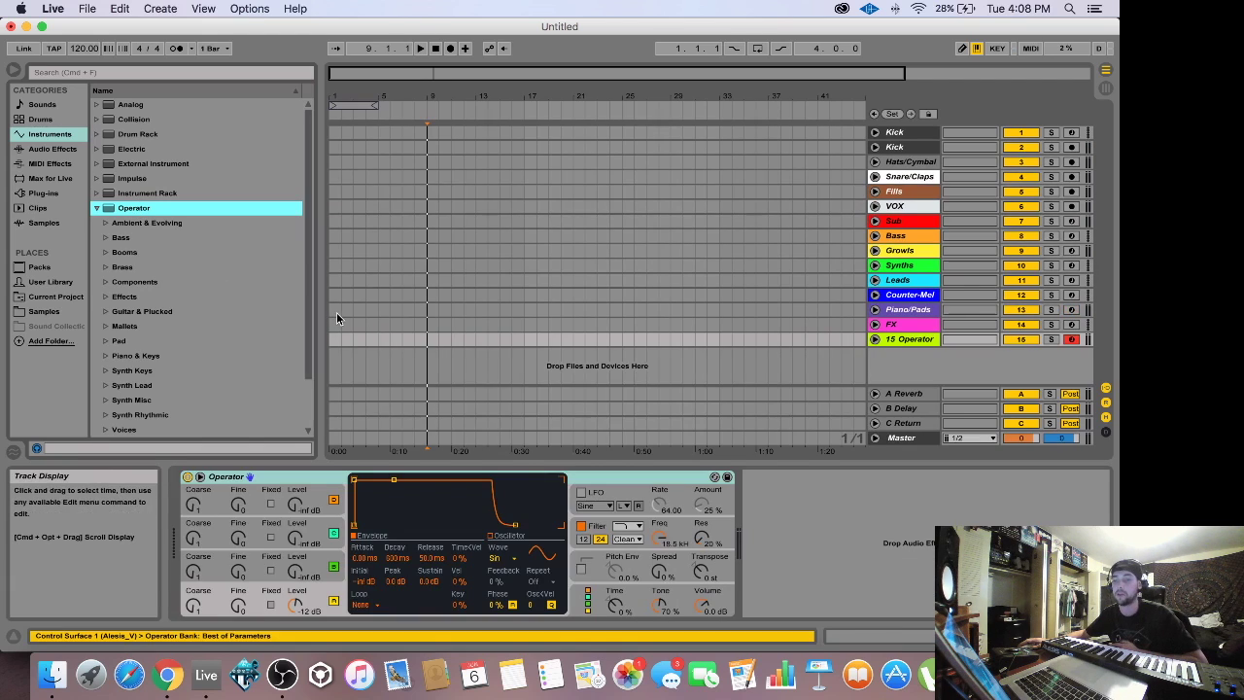
Step: Switch to OBS and raise the Desktop Audio level in the mixer to -2.5 dB
click(283, 674)
drag(501, 545, 634, 547)
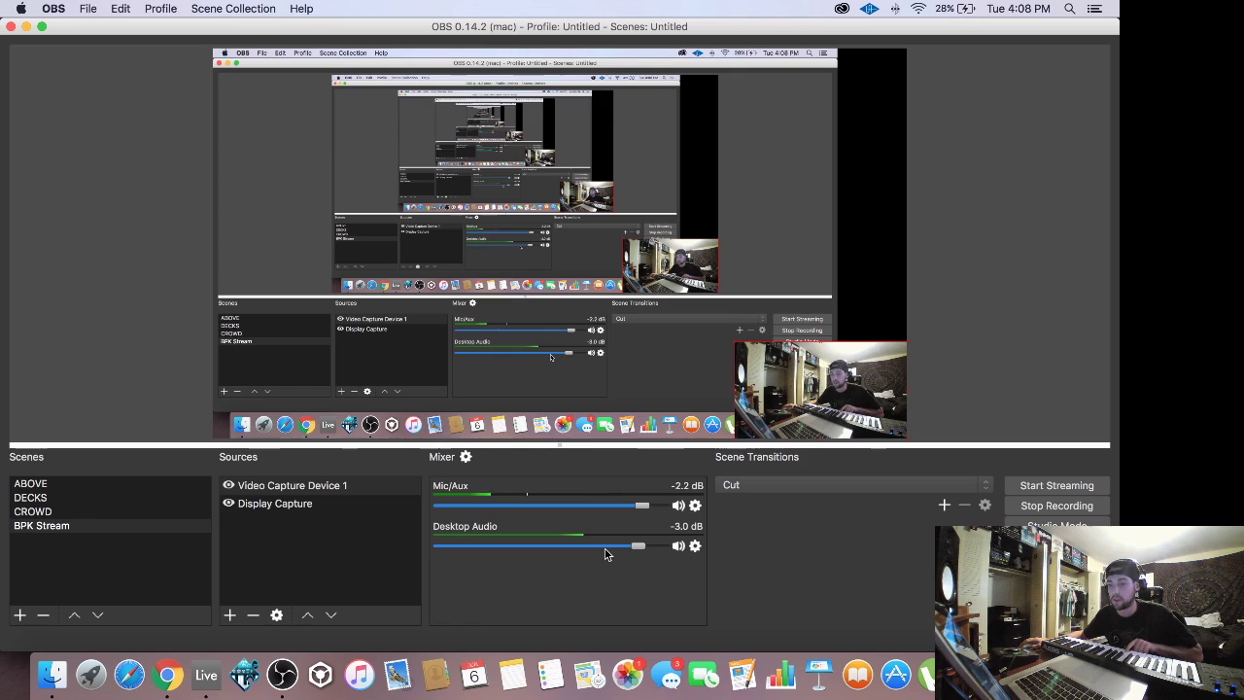
drag(637, 548, 641, 549)
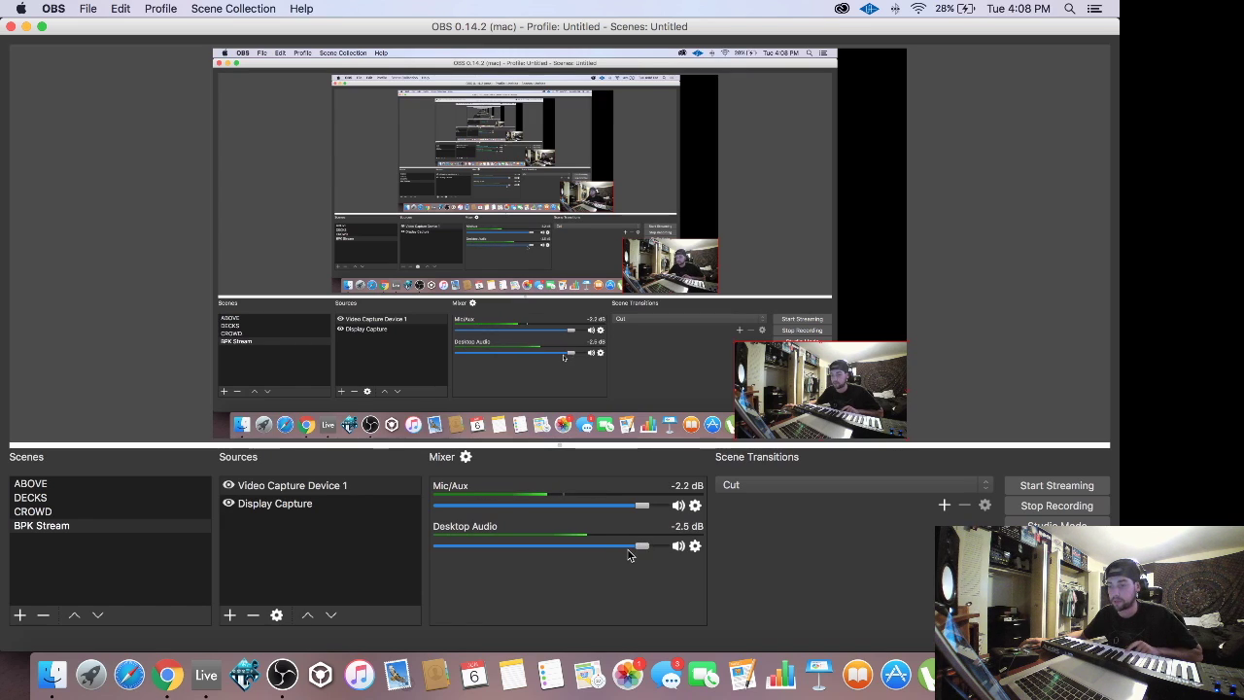
Step: Look through the Stream, Output, Audio, Video, Hotkeys and Advanced settings in turn, and close the settings without changes
click(1056, 546)
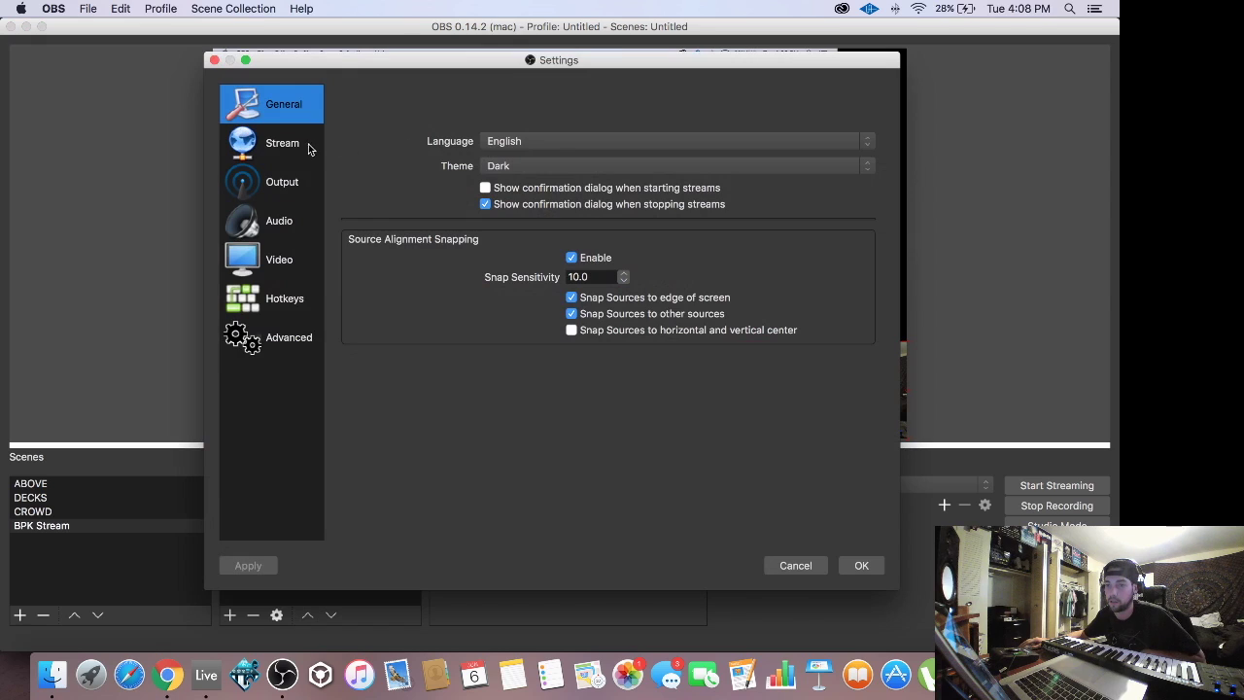
click(290, 144)
click(286, 187)
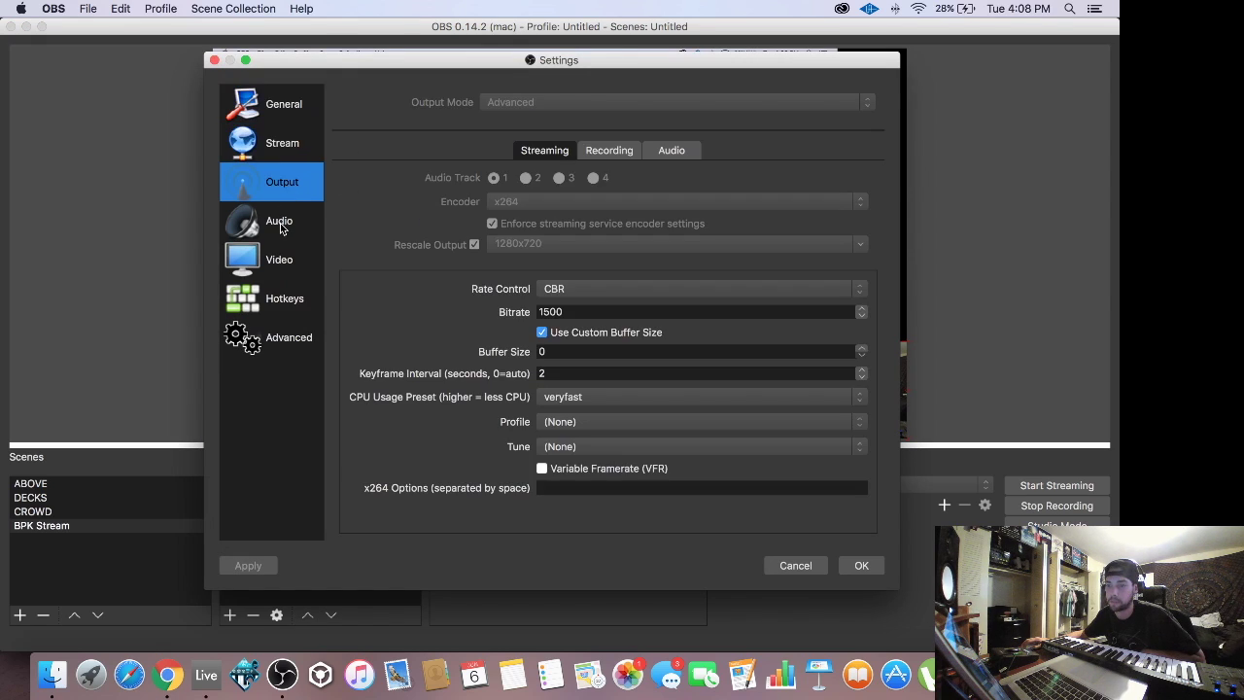
click(279, 226)
click(276, 256)
click(281, 301)
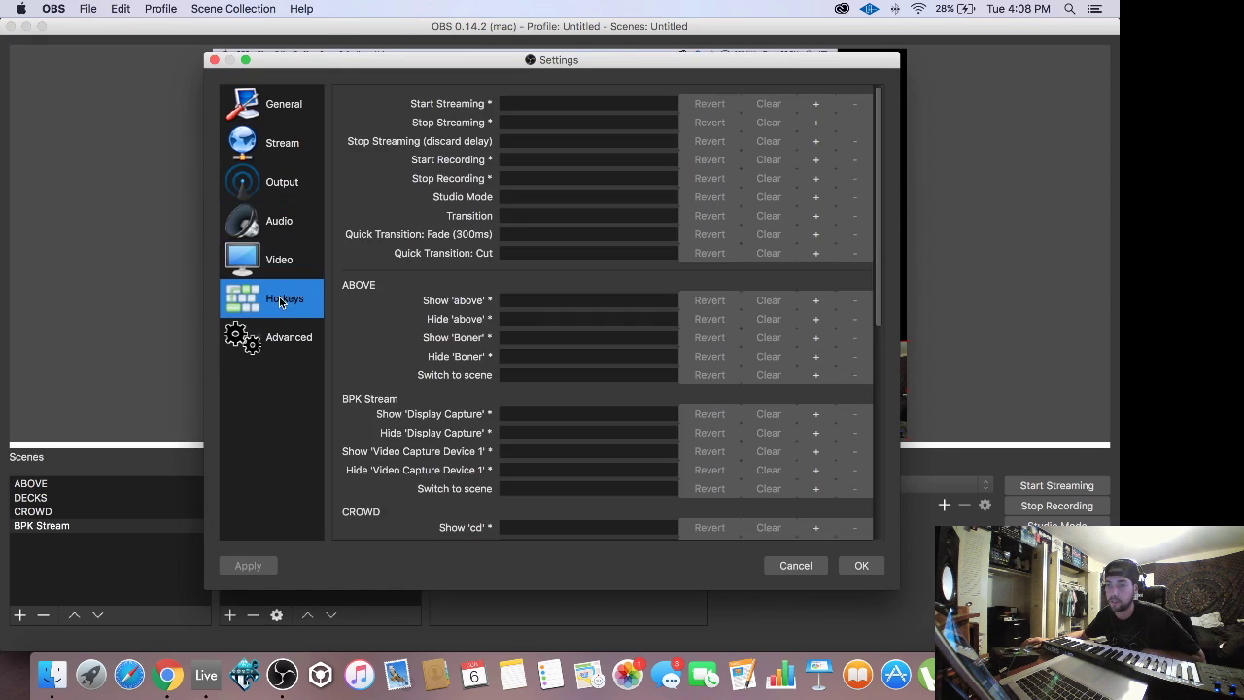
click(281, 343)
click(862, 565)
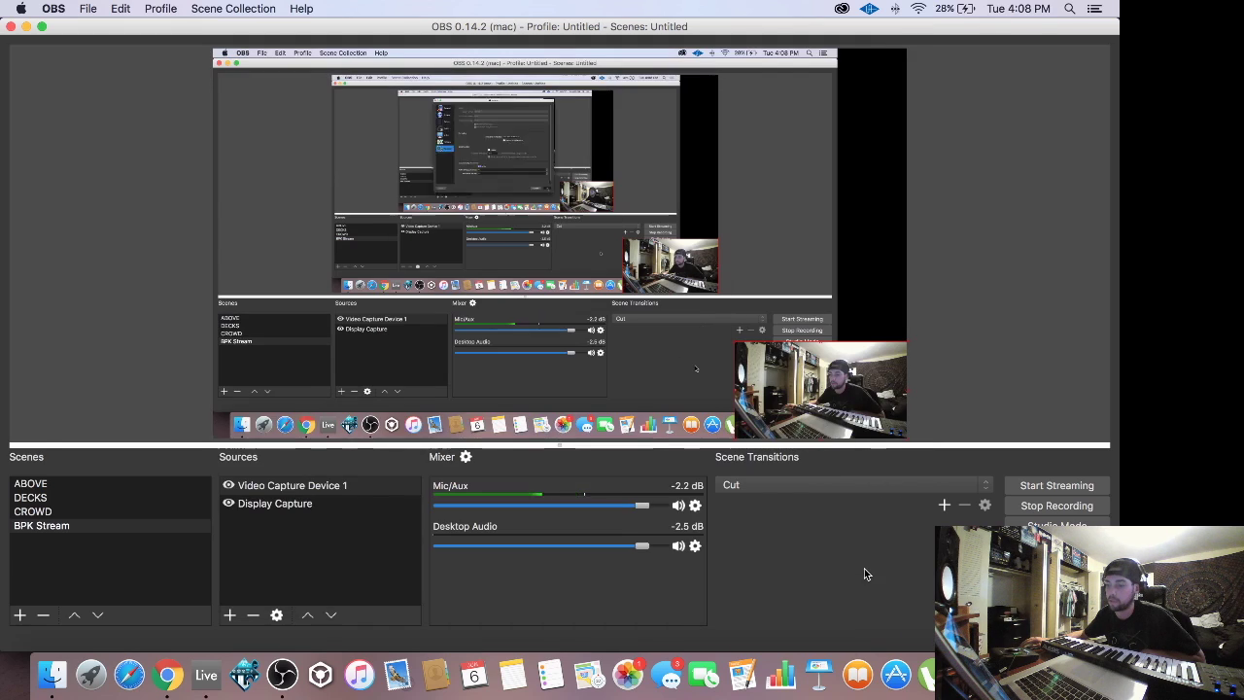